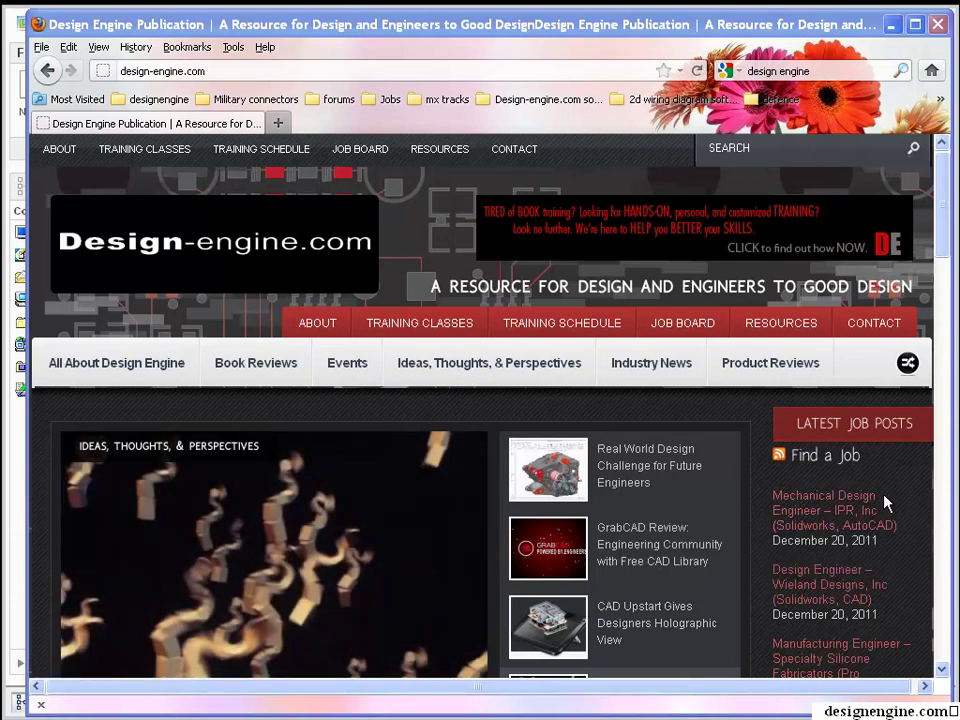
Step: Scroll the Design Engine home page and open its Training Classes page in a new tab
scroll(936, 273, "down", 5)
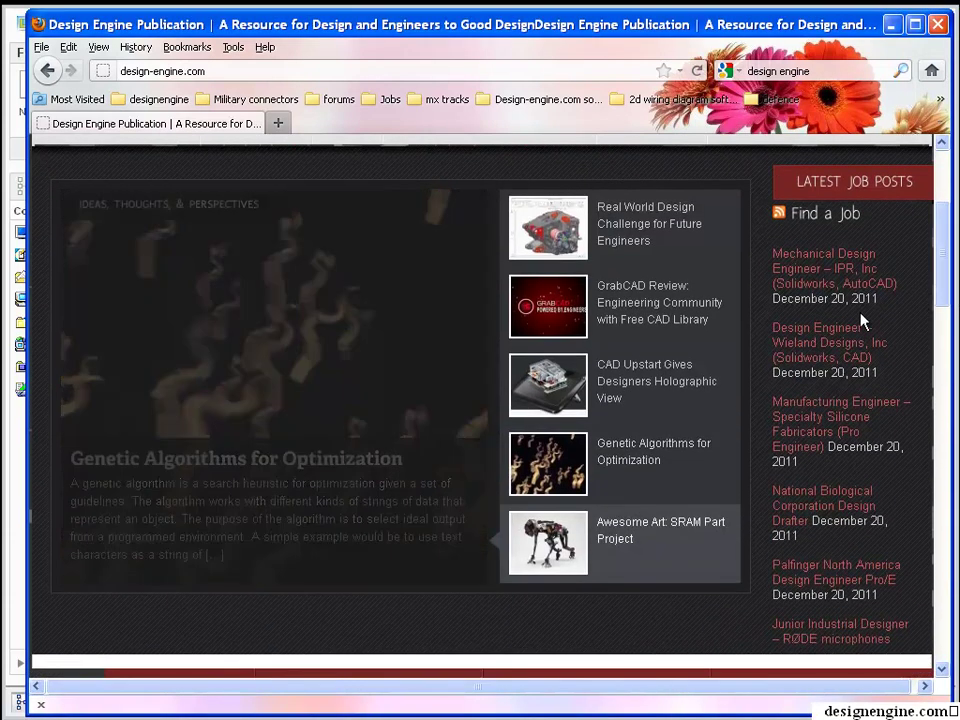
scroll(848, 548, "up", 5)
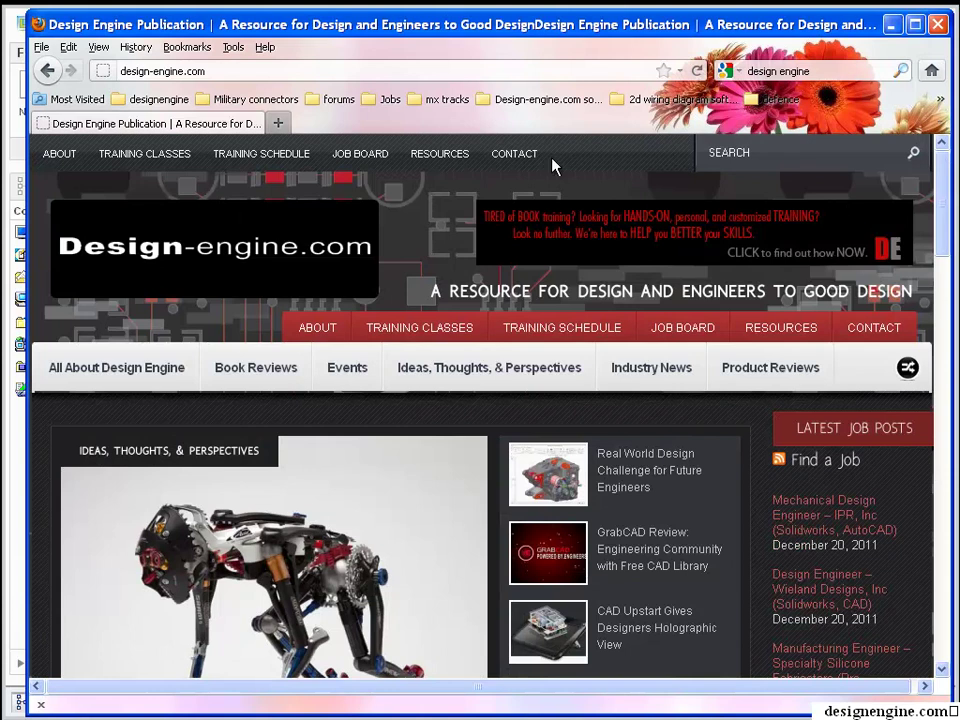
scroll(487, 432, "down", 15)
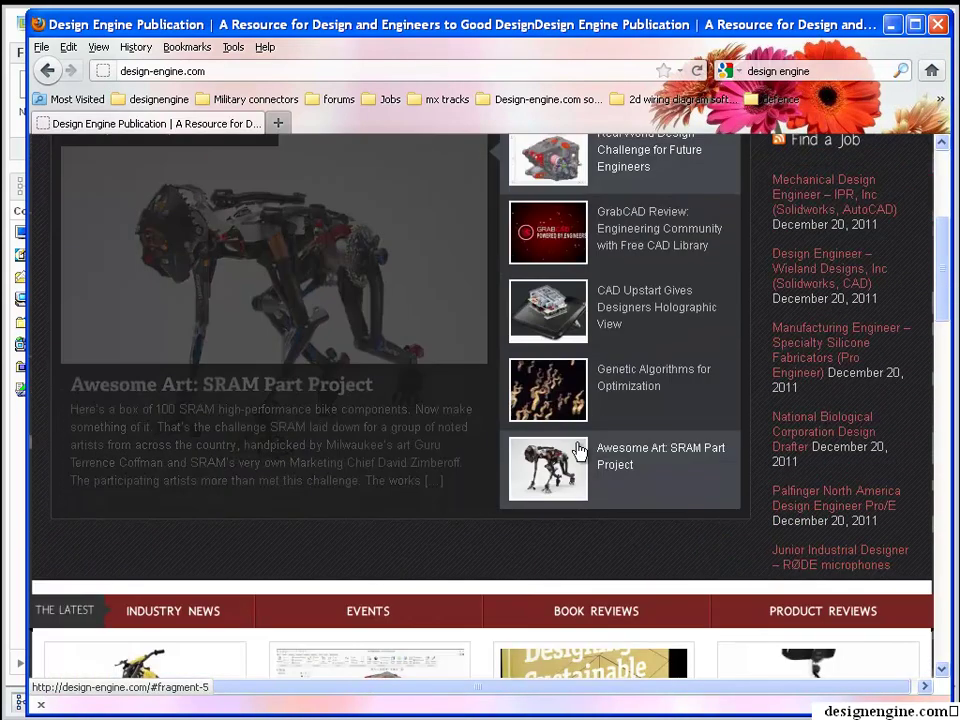
scroll(490, 433, "down", 2)
scroll(617, 446, "up", 17)
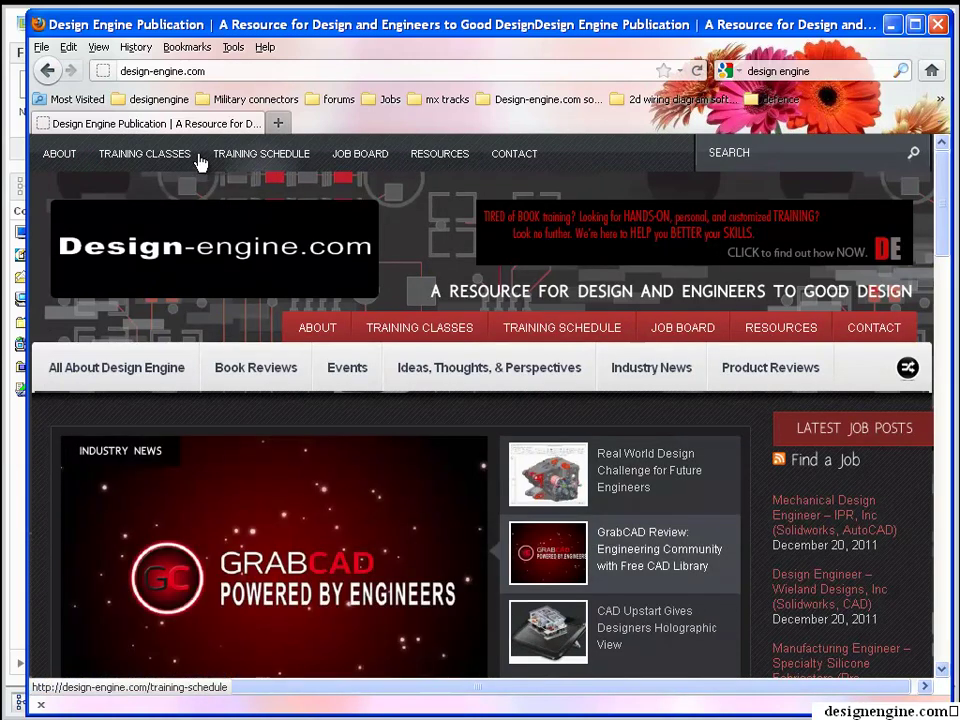
left_click(152, 154)
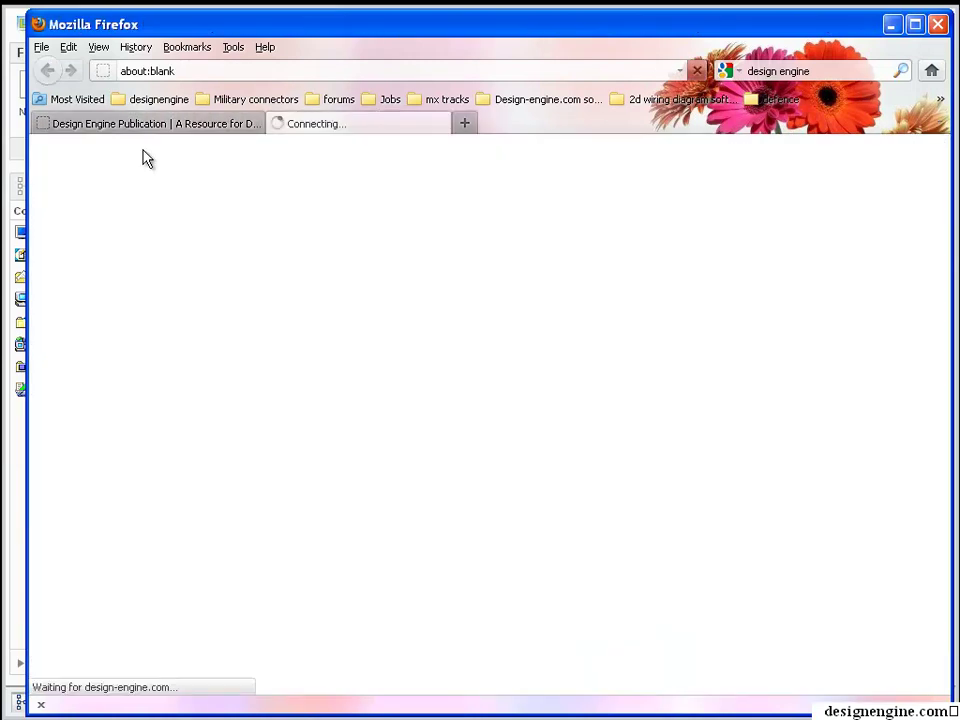
Step: Minimize Firefox and go to File > Manage Session in Creo Parametric
left_click(891, 23)
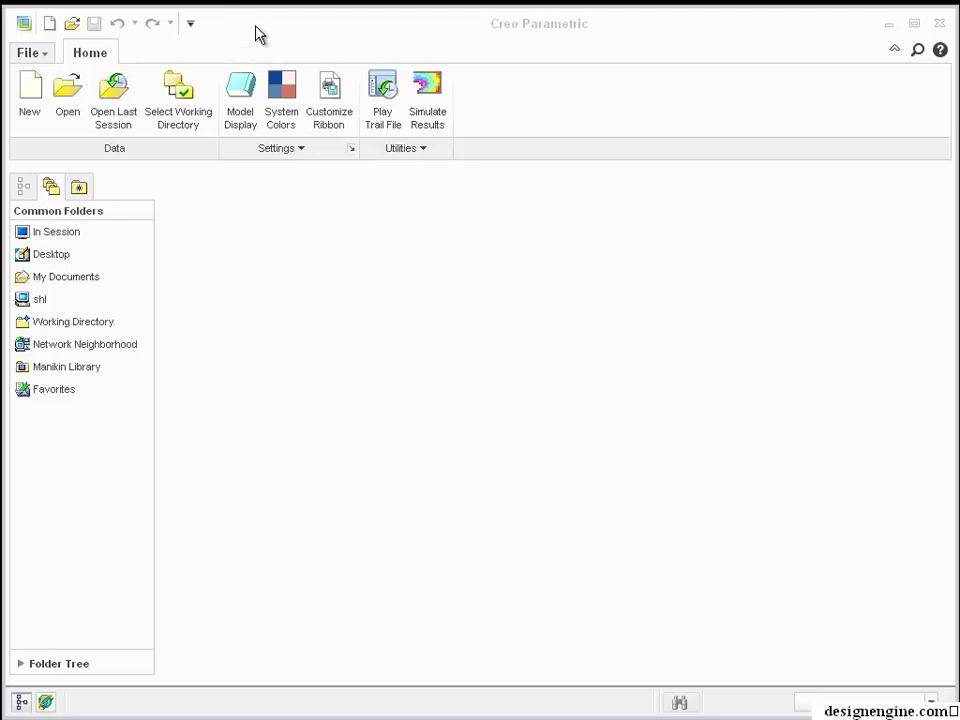
left_click(41, 62)
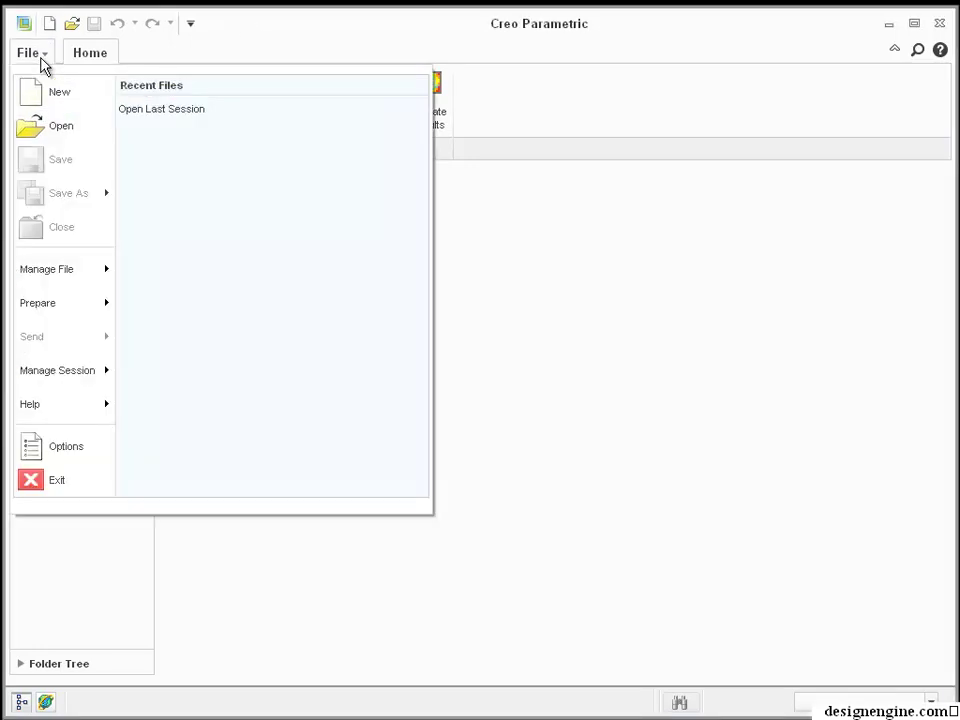
mouse_move(79, 381)
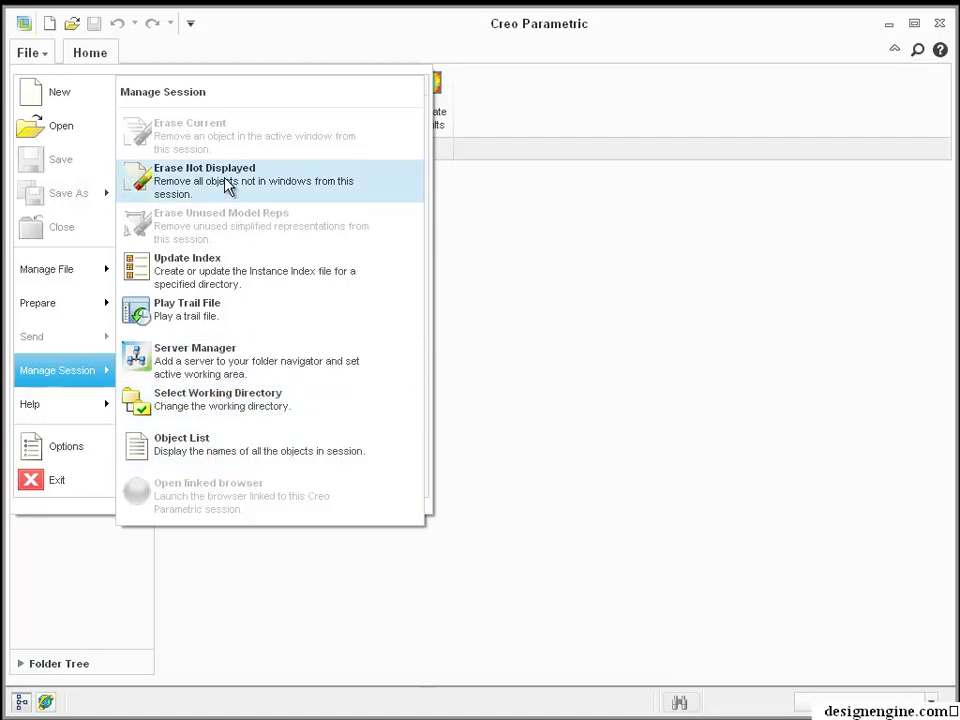
Step: Start Select Working Directory and jump to the shl location in the address bar
left_click(225, 402)
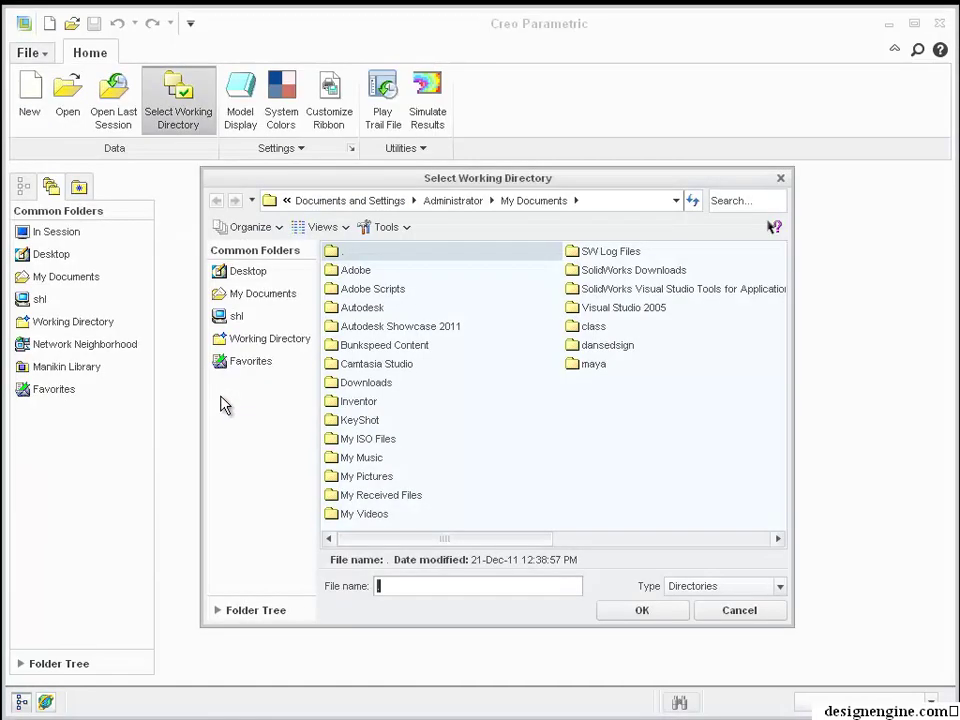
left_click(630, 201)
left_click_drag(630, 201, 272, 204)
type("shl")
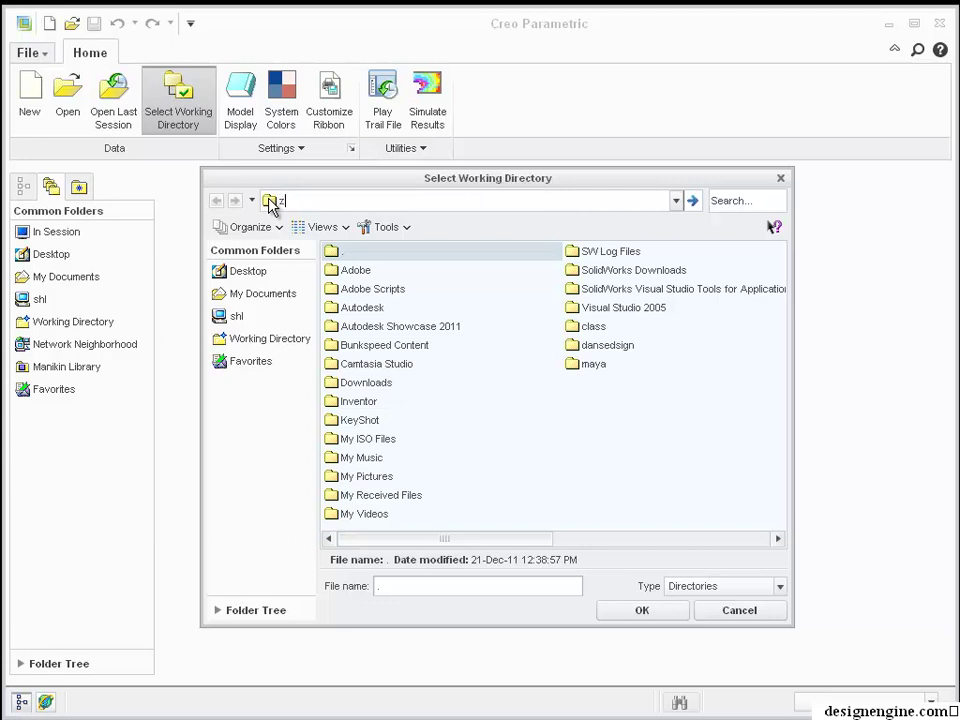
key("Return")
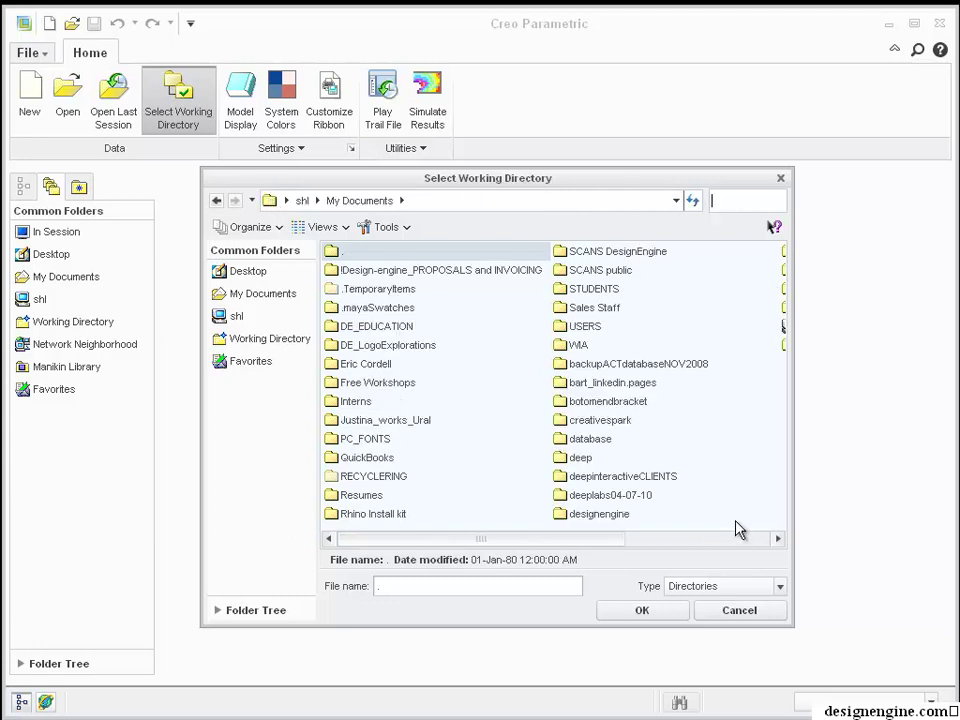
Step: Create a folder named testvideo and set it as the working directory
right_click(700, 272)
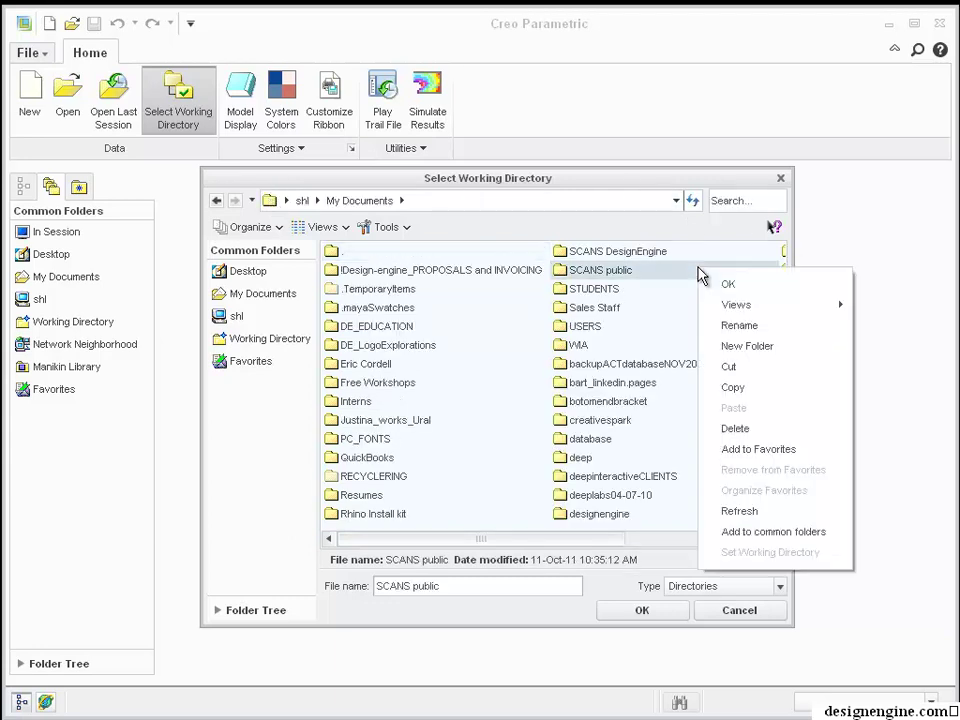
left_click(764, 347)
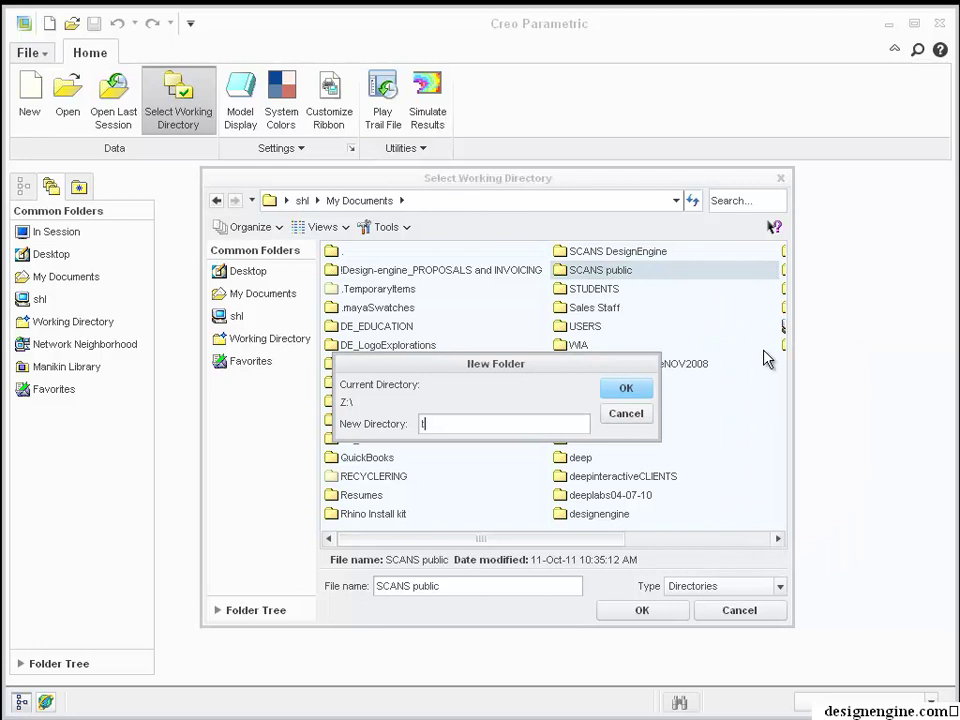
type("testvideo")
key("Return")
left_click(644, 611)
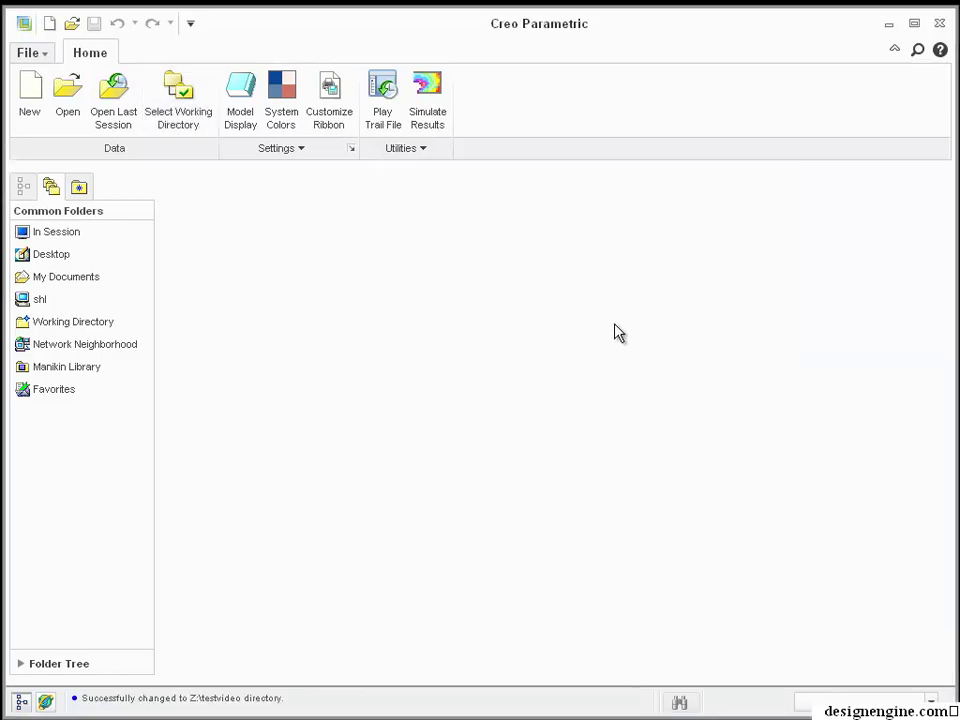
Step: Create a new solid part named BART with the default template
left_click(34, 55)
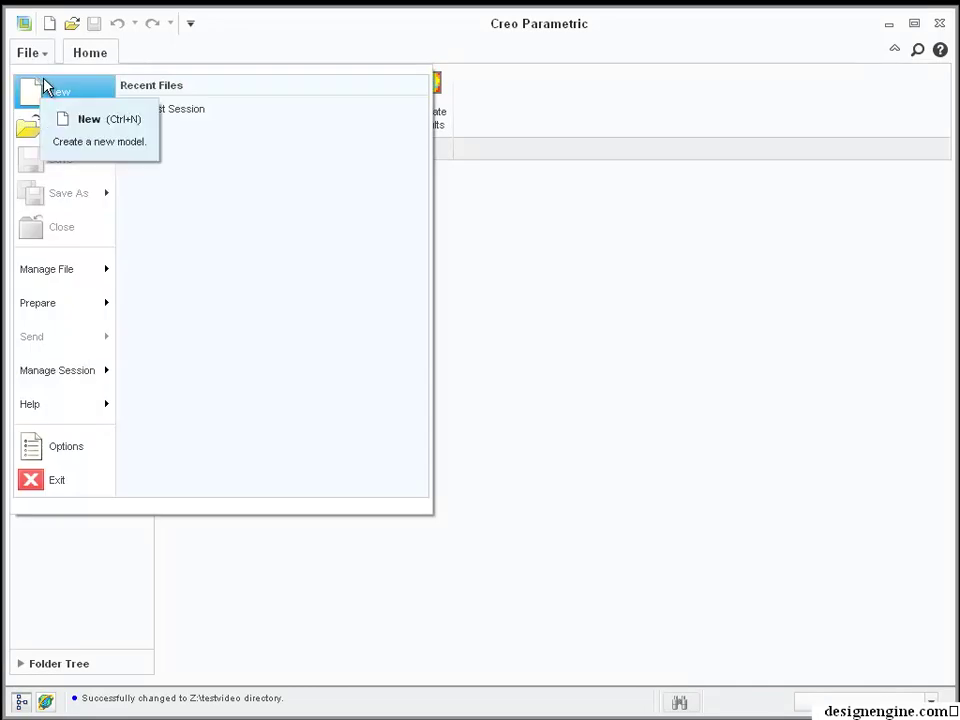
left_click(46, 91)
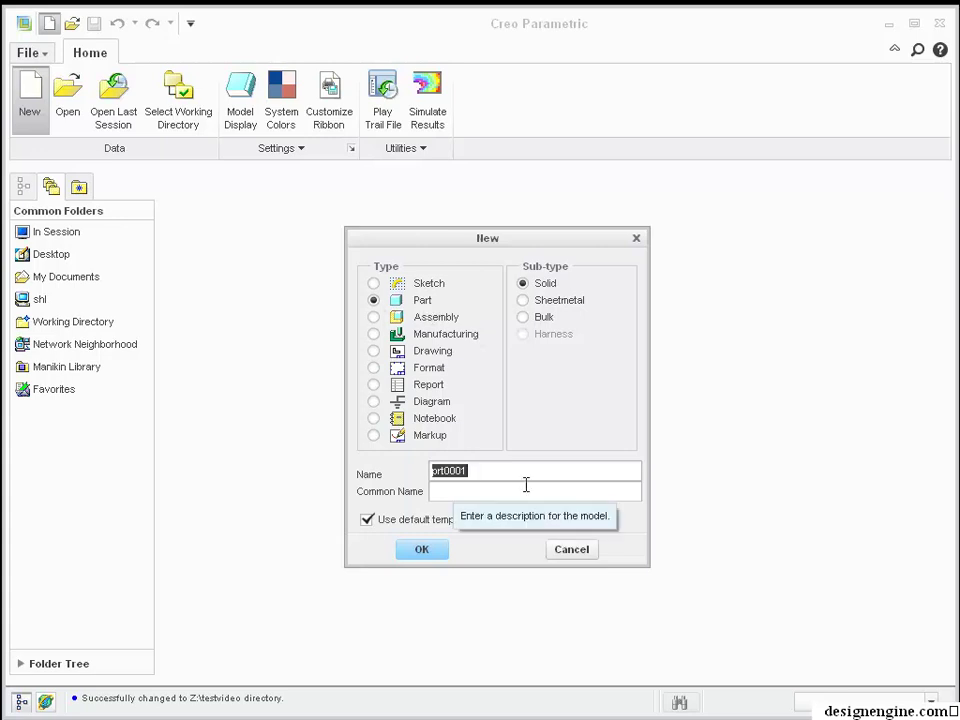
type("bart")
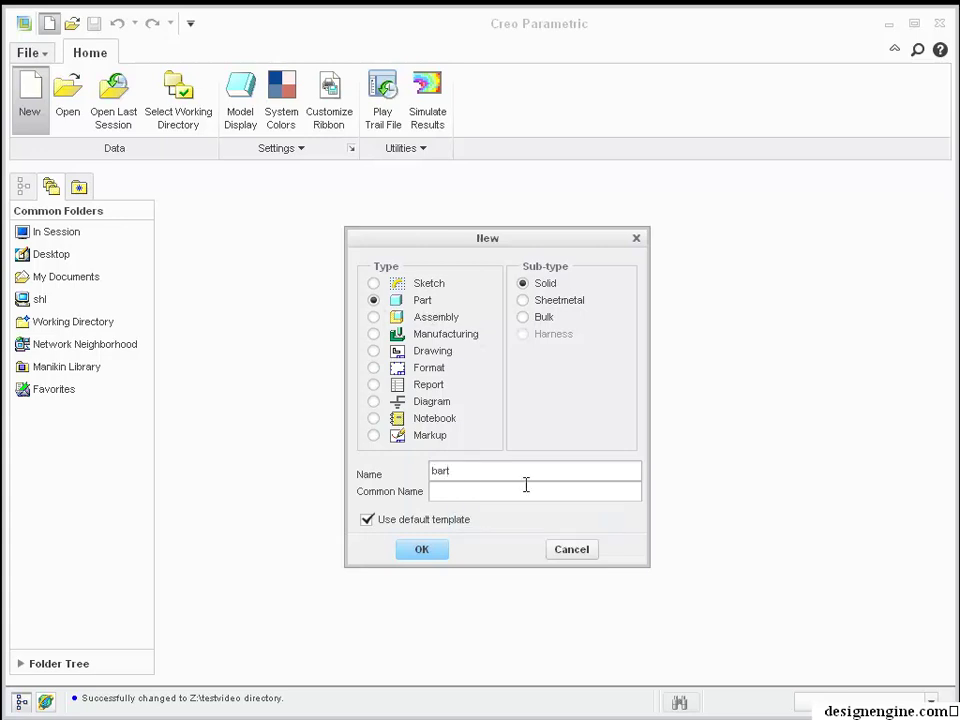
left_click(428, 551)
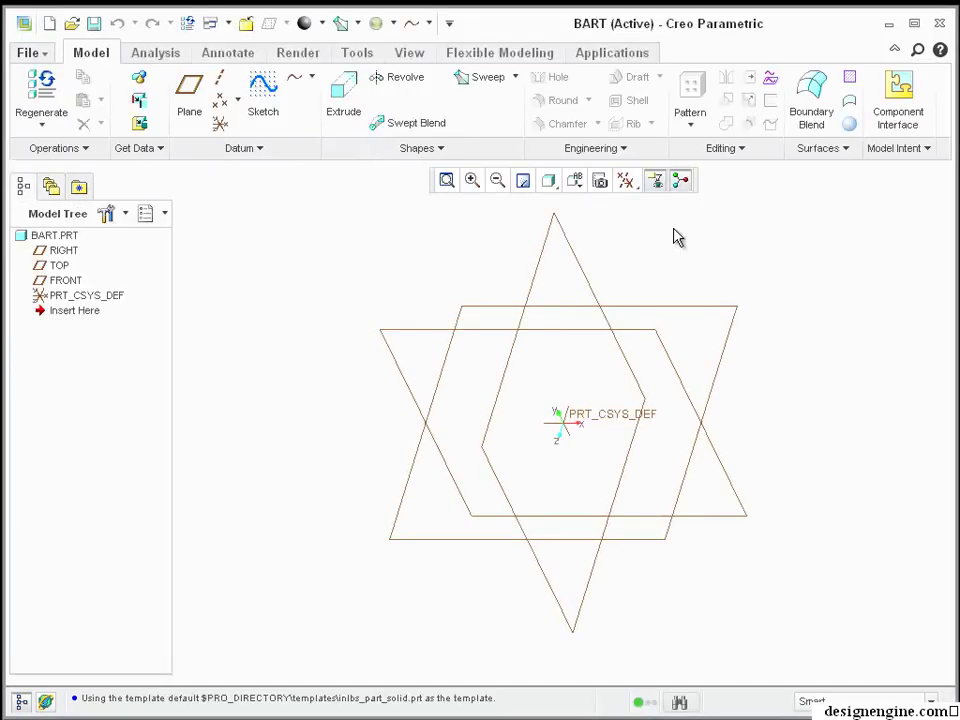
Step: Select the TOP datum plane as the sketching plane
left_click(726, 313)
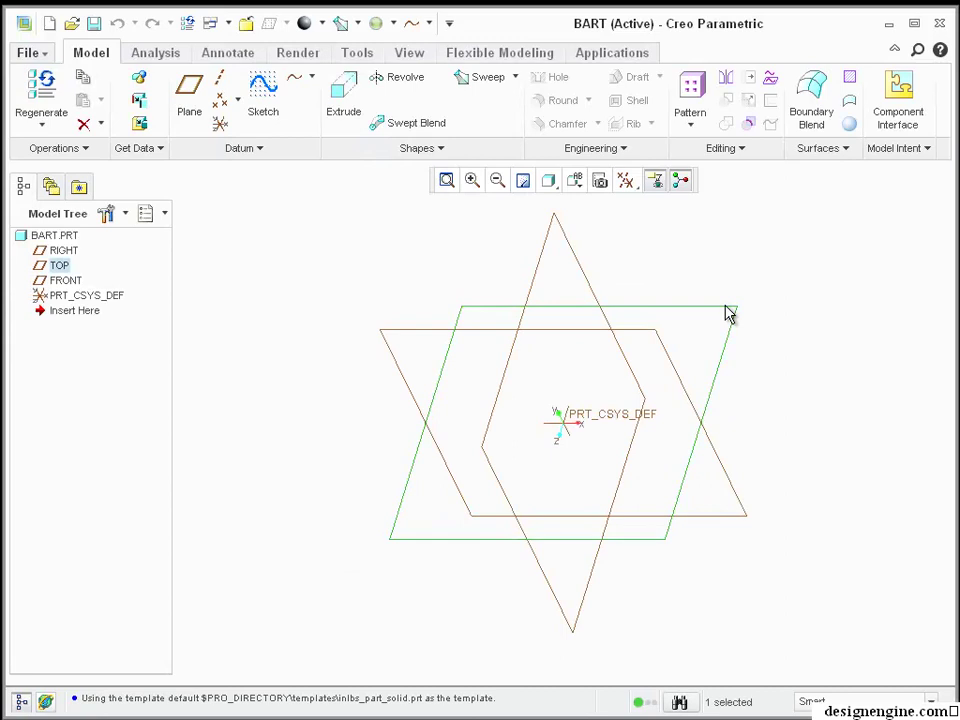
left_click(664, 366)
left_click(673, 362)
left_click(629, 371)
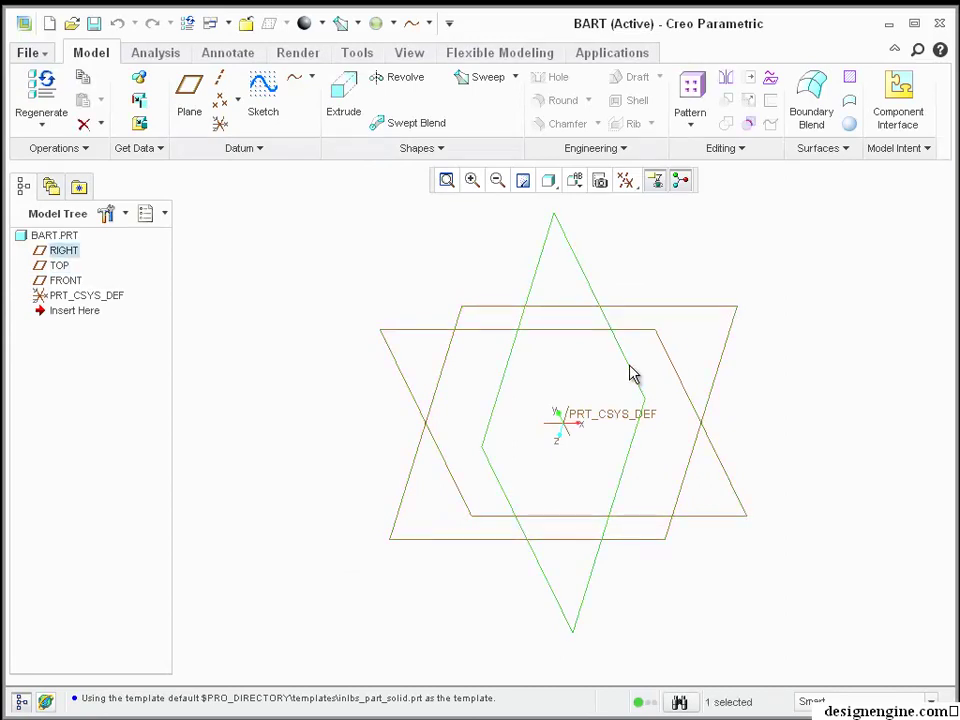
left_click(690, 322)
left_click(695, 310)
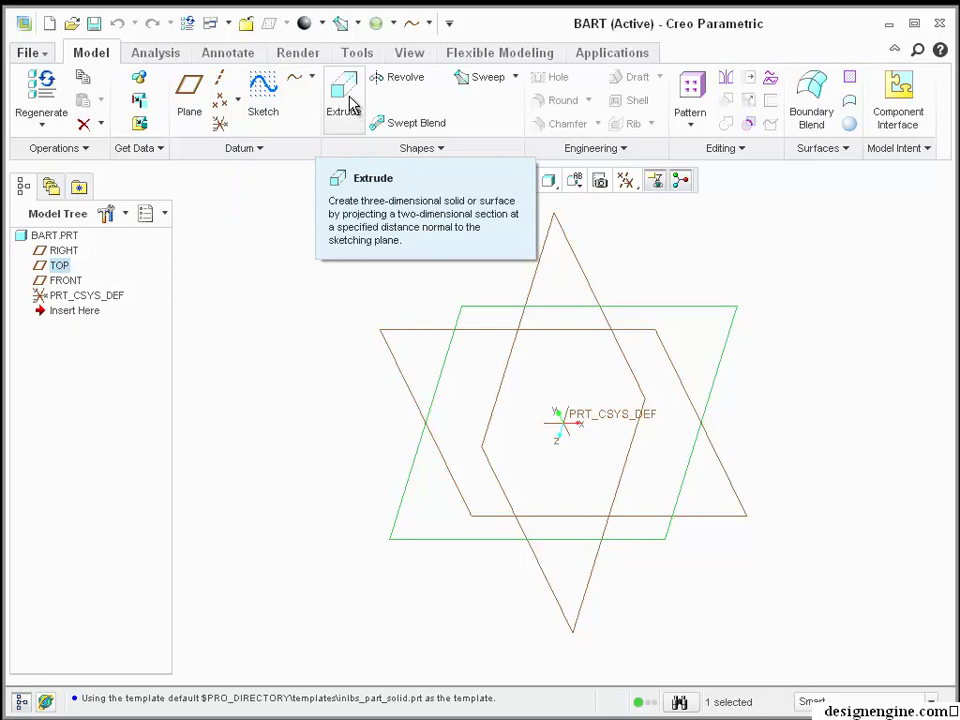
Step: Draw a corner rectangle on TOP, adjust its corner, and accept it as Sketch 1
left_click(266, 95)
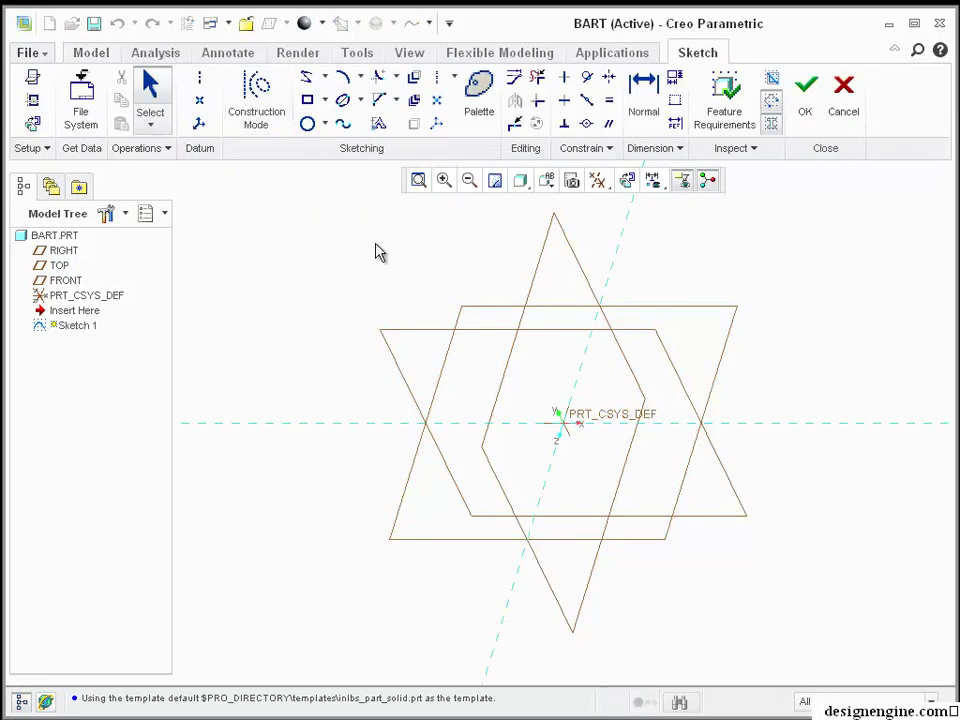
left_click(324, 100)
left_click(323, 137)
left_click(583, 358)
left_click(670, 432)
middle_click(767, 411)
mouse_move(767, 411)
middle_mouse_down()
mouse_move(815, 443)
mouse_move(810, 351)
mouse_move(714, 392)
middle_mouse_up()
scroll(591, 422, "down", 4)
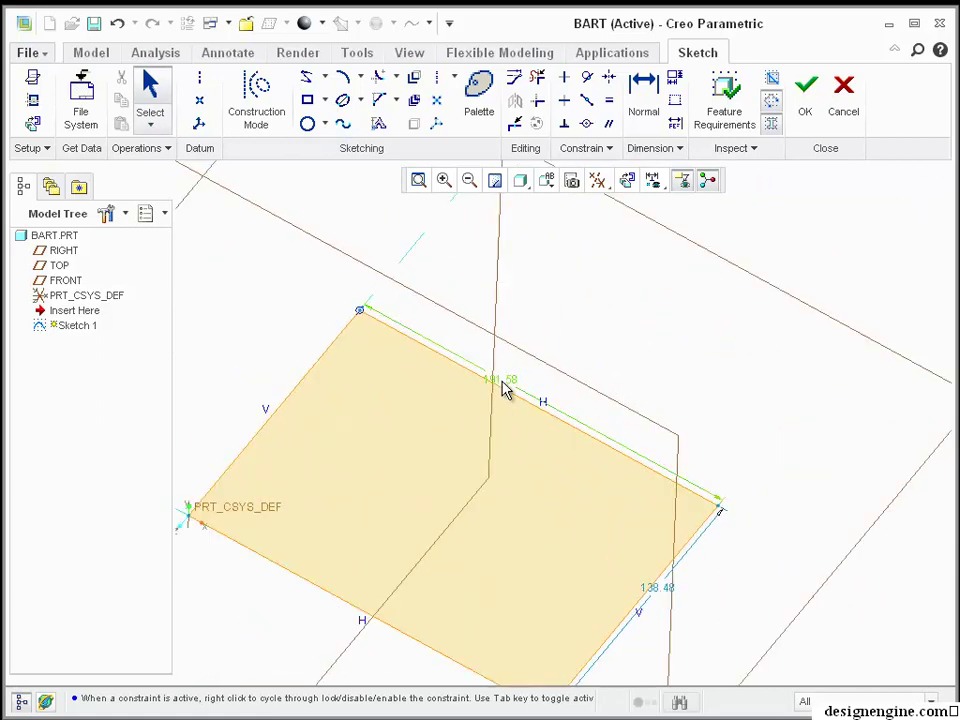
mouse_move(720, 508)
left_mouse_down()
mouse_move(570, 480)
mouse_move(323, 468)
mouse_move(281, 521)
mouse_move(420, 510)
mouse_move(409, 497)
left_mouse_up()
left_click(805, 95)
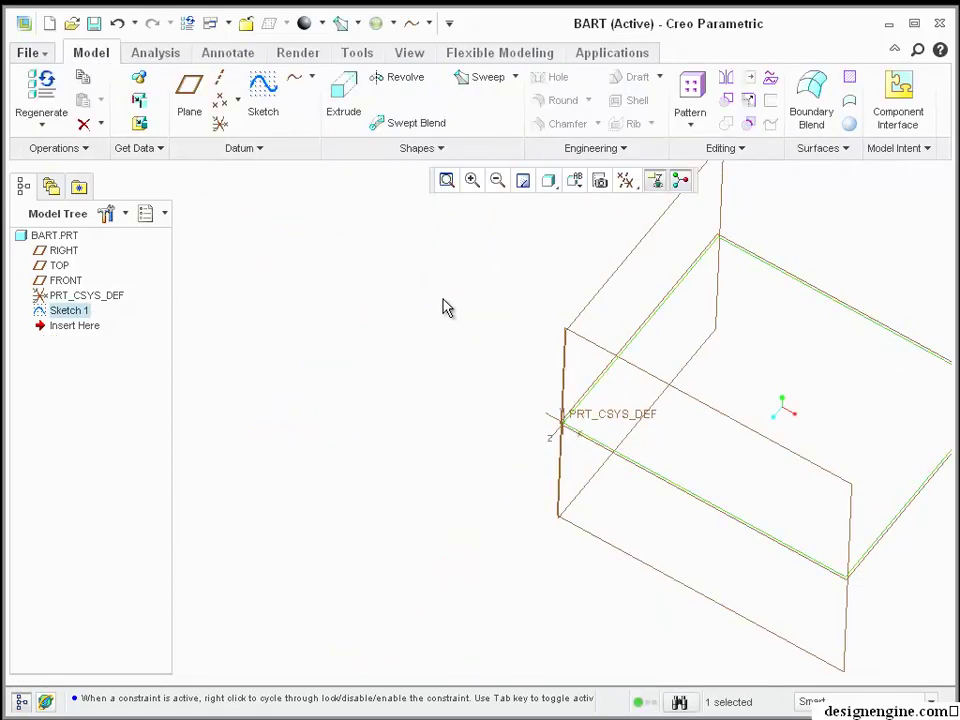
Step: Turn off datum plane display and select Sketch 1 in the Model Tree
key("ctrl+d")
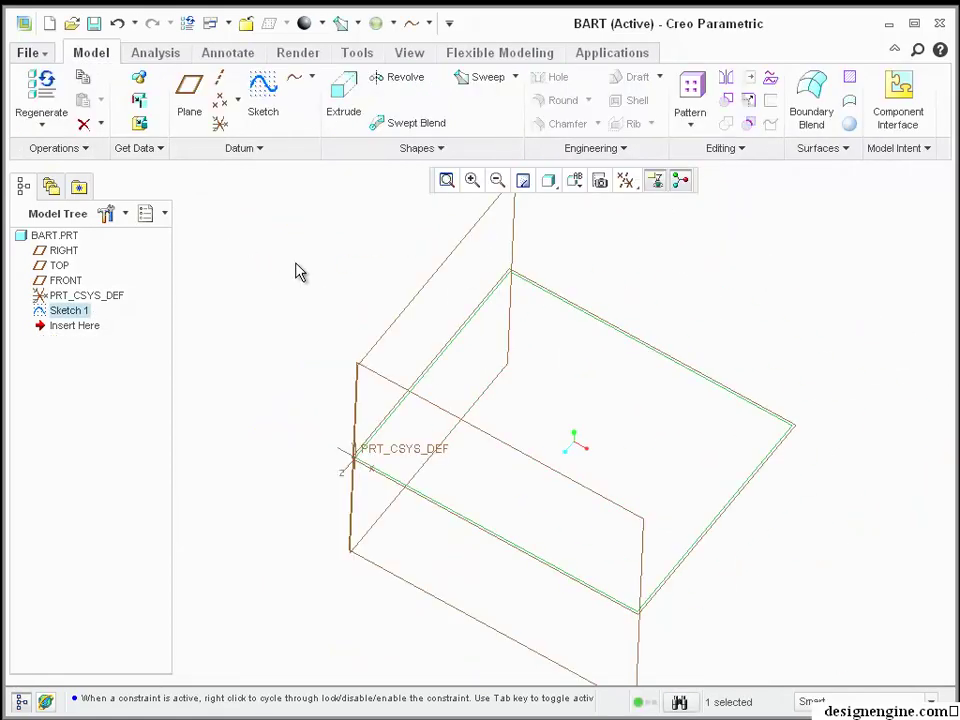
left_click(630, 182)
left_click(673, 312)
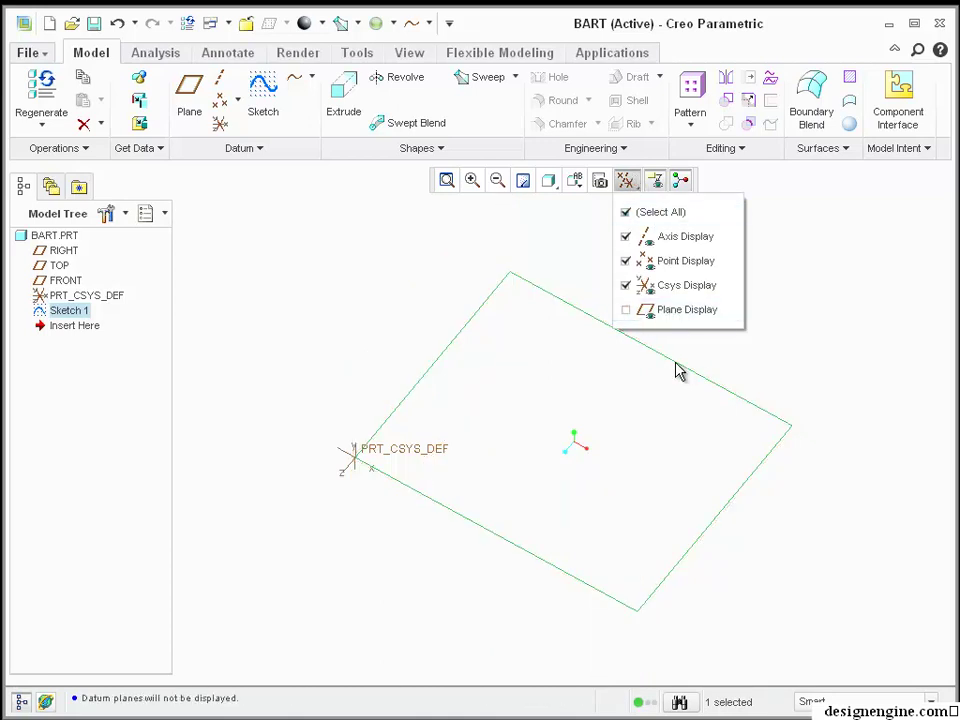
left_click(823, 339)
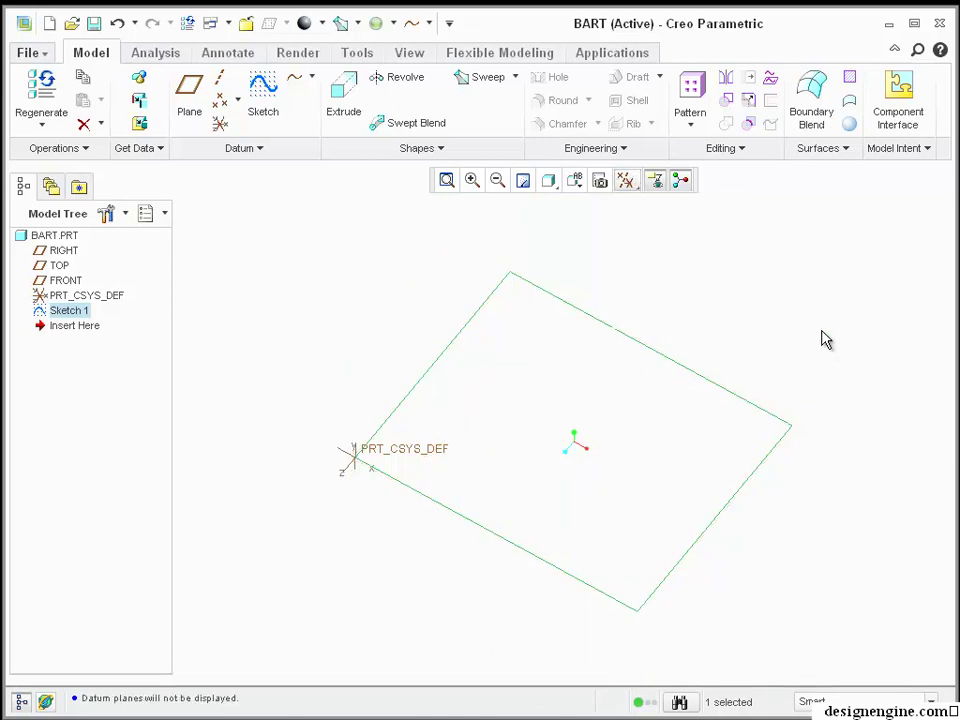
left_click(815, 330)
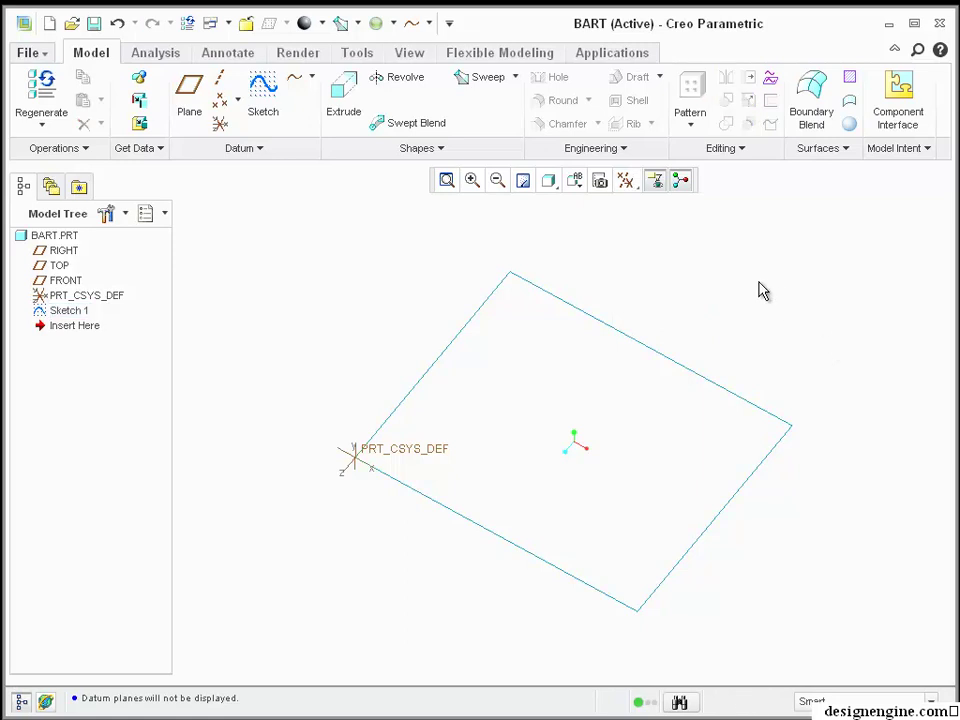
left_click(673, 366)
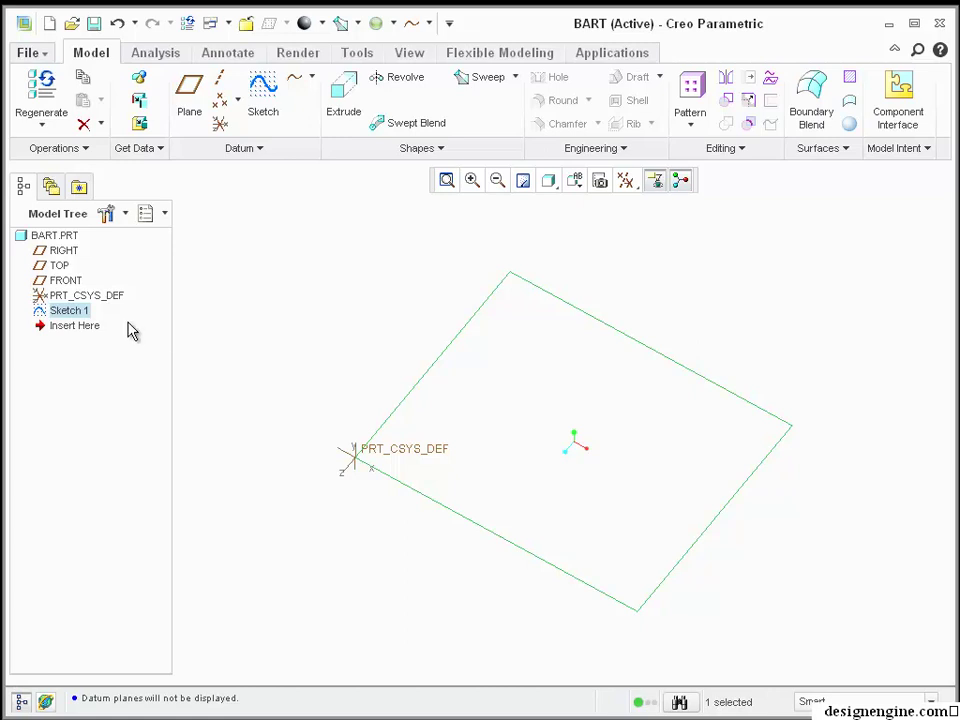
Step: Drag Sketch 1's edges inward to shorten the rectangle
right_click(70, 316)
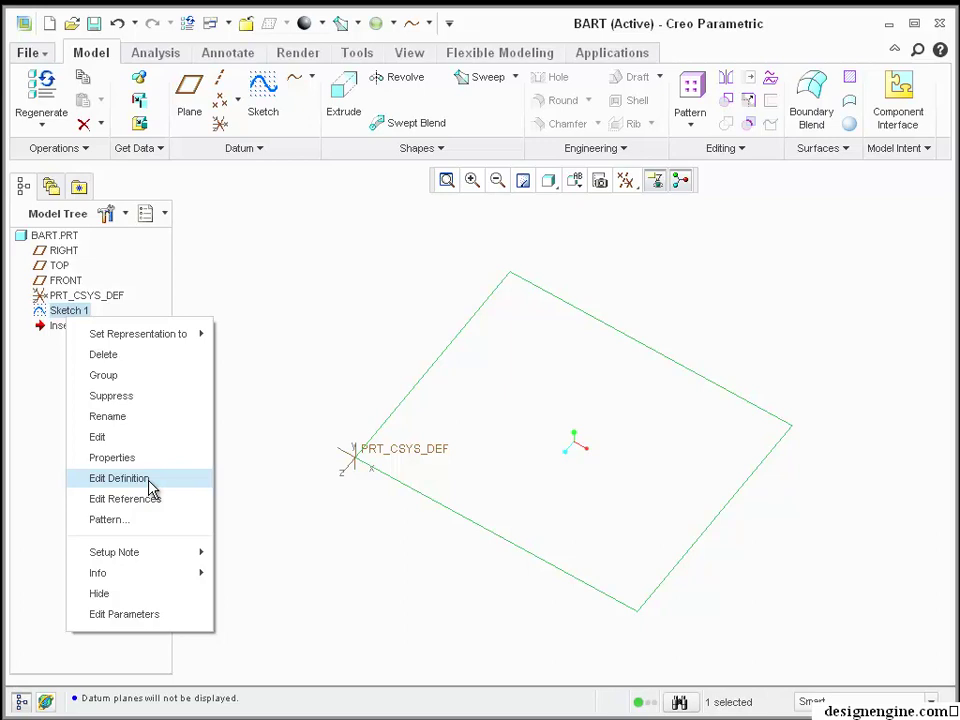
left_click(325, 333)
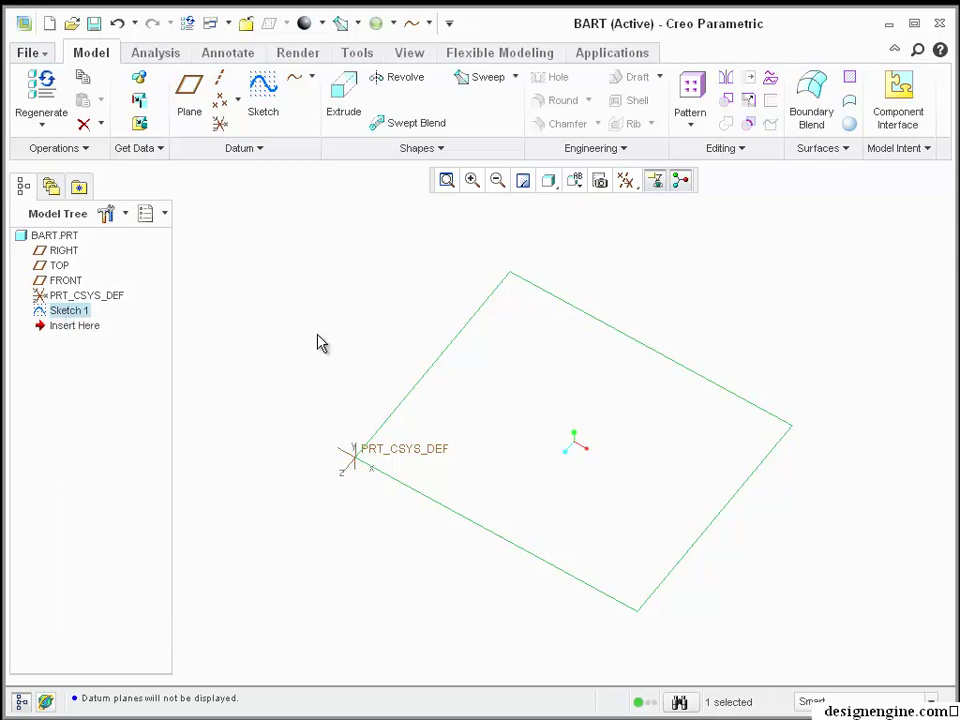
left_click(318, 318)
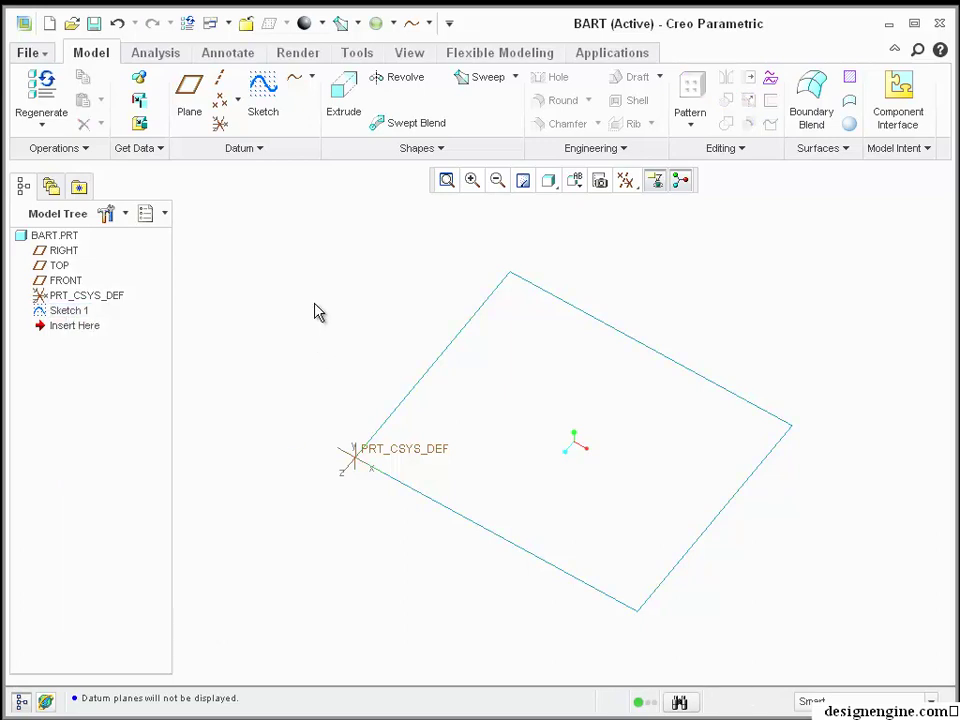
double_click(633, 345)
left_click_drag(633, 345, 551, 411)
mouse_move(711, 534)
left_mouse_down()
mouse_move(495, 446)
mouse_move(549, 294)
left_mouse_up()
left_click(557, 297)
Step: Shrink the rectangle further, recenter the view, and reselect Sketch 1
double_click(488, 384)
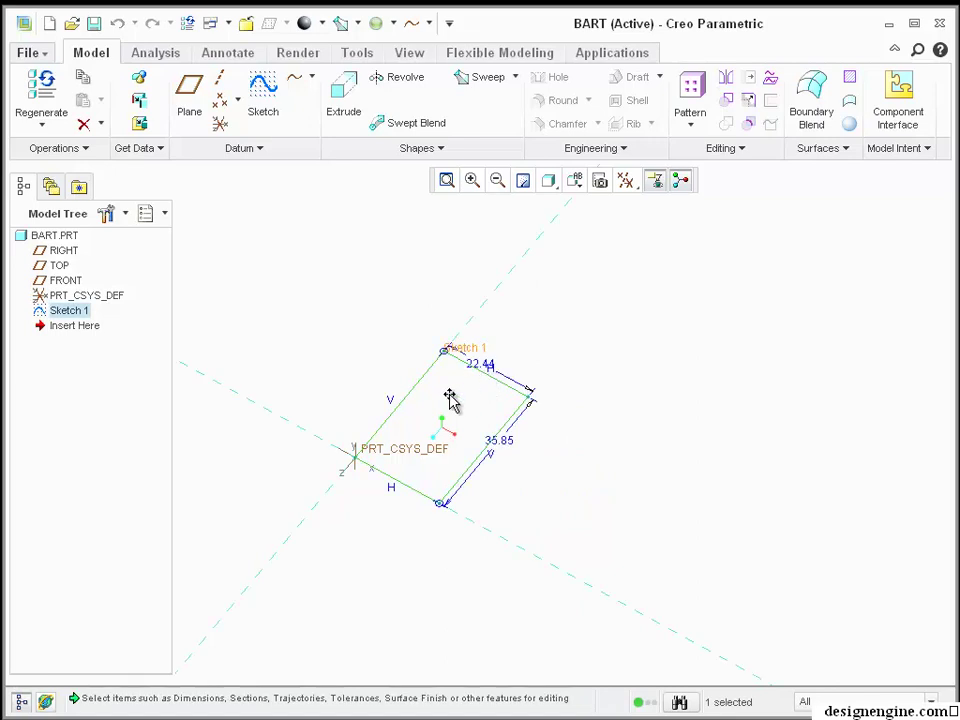
left_click_drag(501, 388, 435, 448)
left_click(506, 414)
scroll(403, 454, "up", 5)
scroll(315, 424, "down", 2)
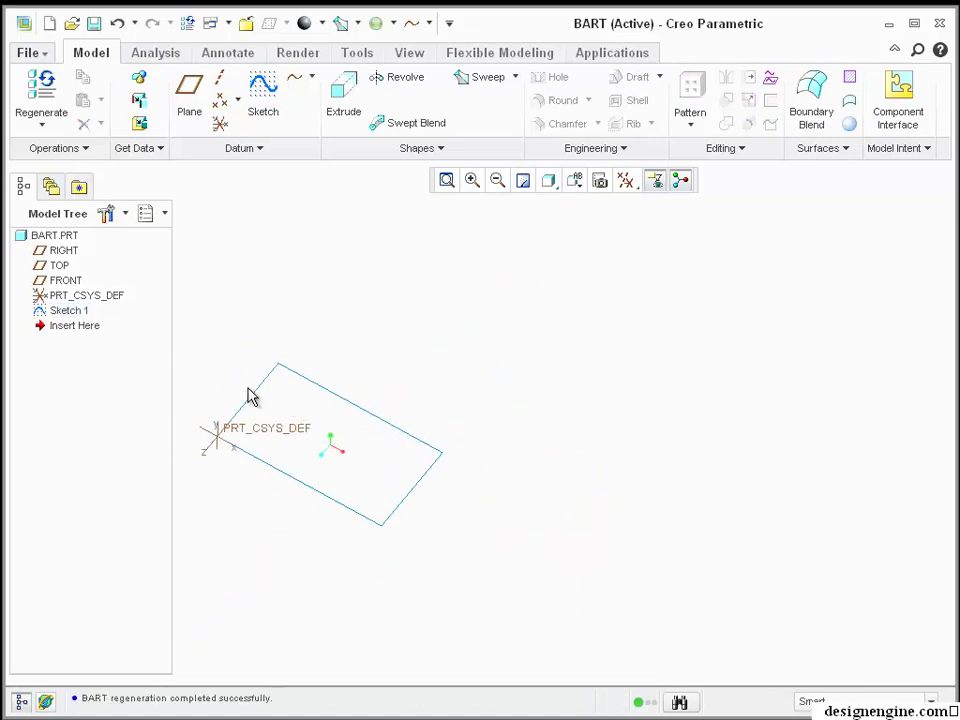
middle_click_drag(259, 401, 480, 388, "shift")
left_click(615, 448)
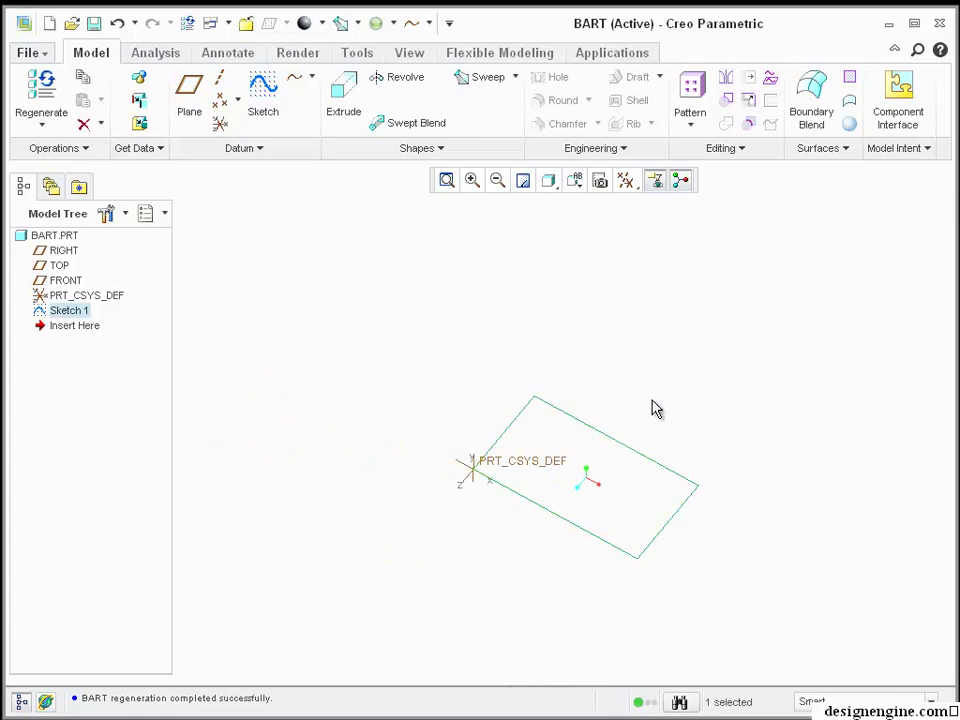
scroll(660, 400, "up", 2)
middle_click_drag(692, 352, 675, 313, "shift")
left_click(605, 310)
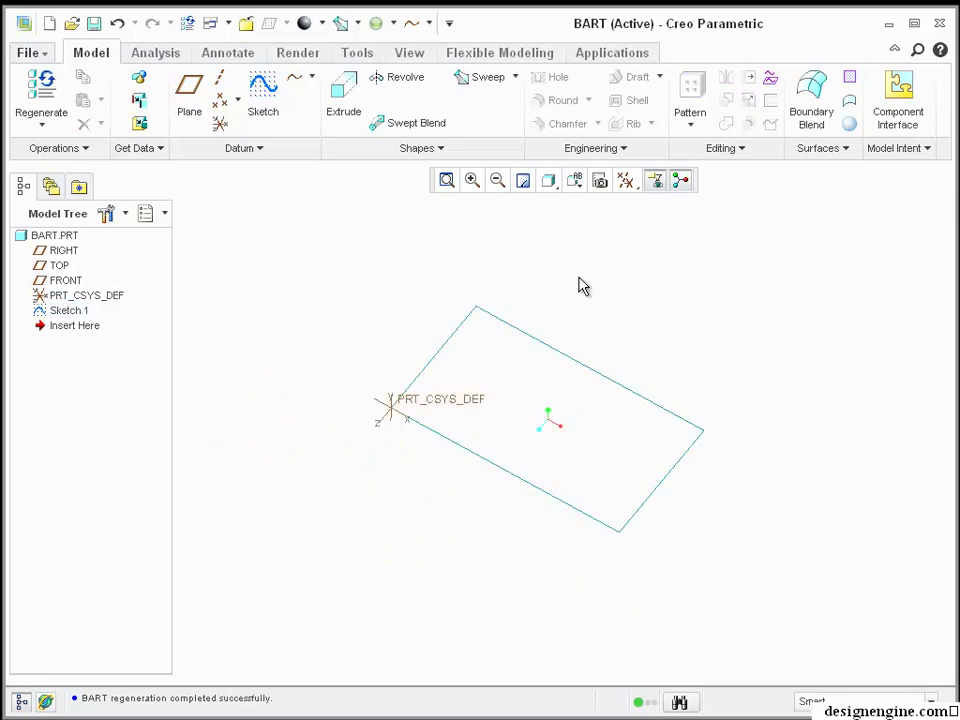
left_click(576, 368)
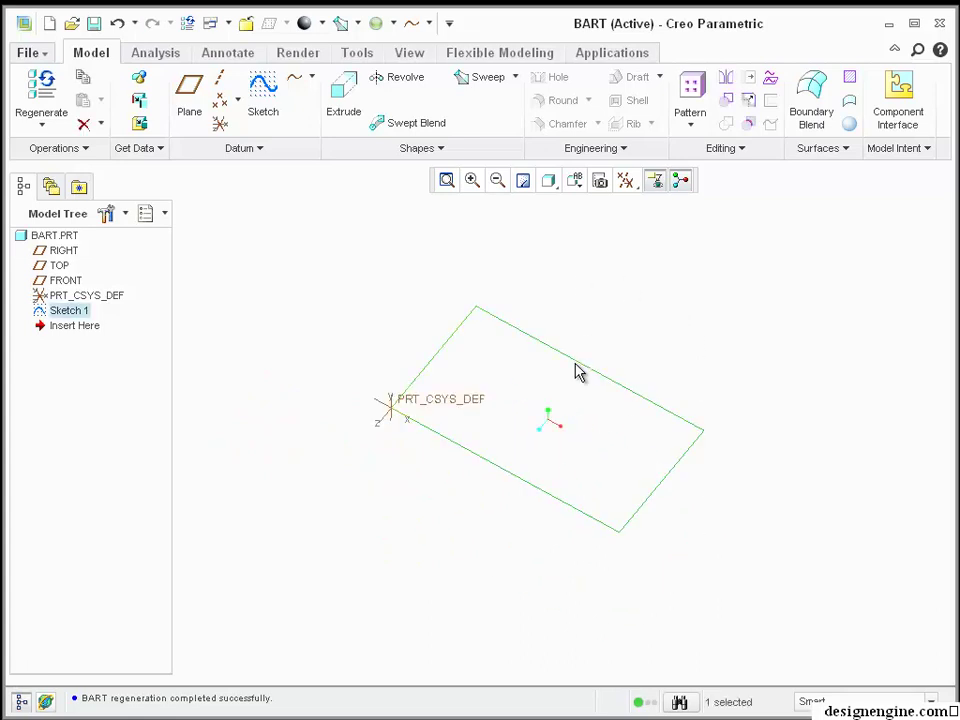
Step: Extrude Sketch 1 to a depth of 13.75 as a solid block
left_click(350, 106)
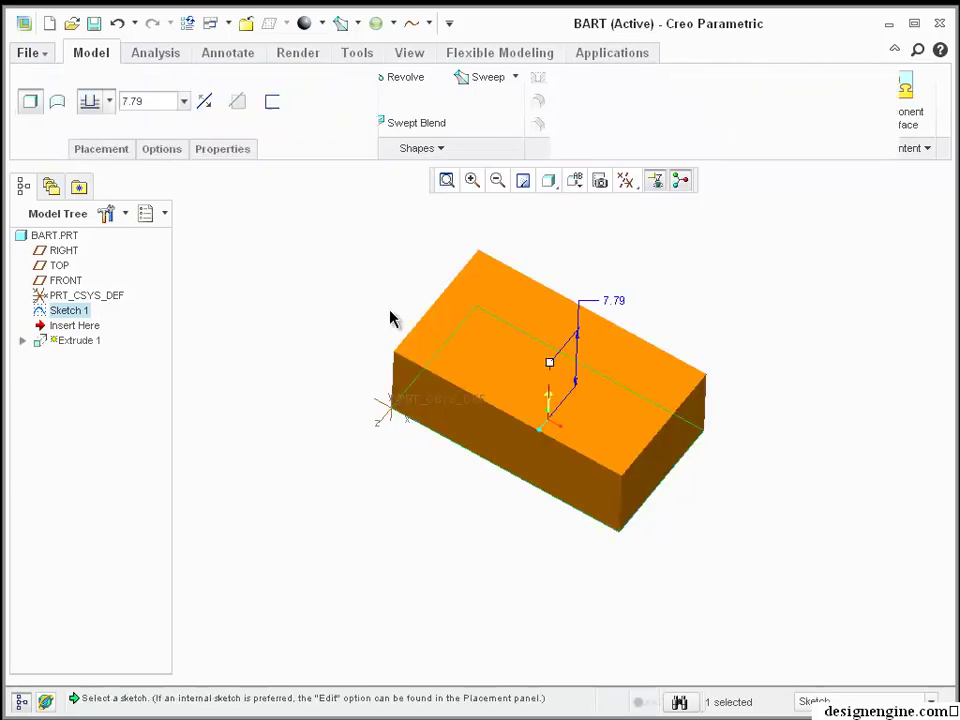
left_click_drag(551, 361, 585, 339)
mouse_move(797, 347)
middle_mouse_down()
mouse_move(789, 334)
mouse_move(782, 341)
middle_mouse_up()
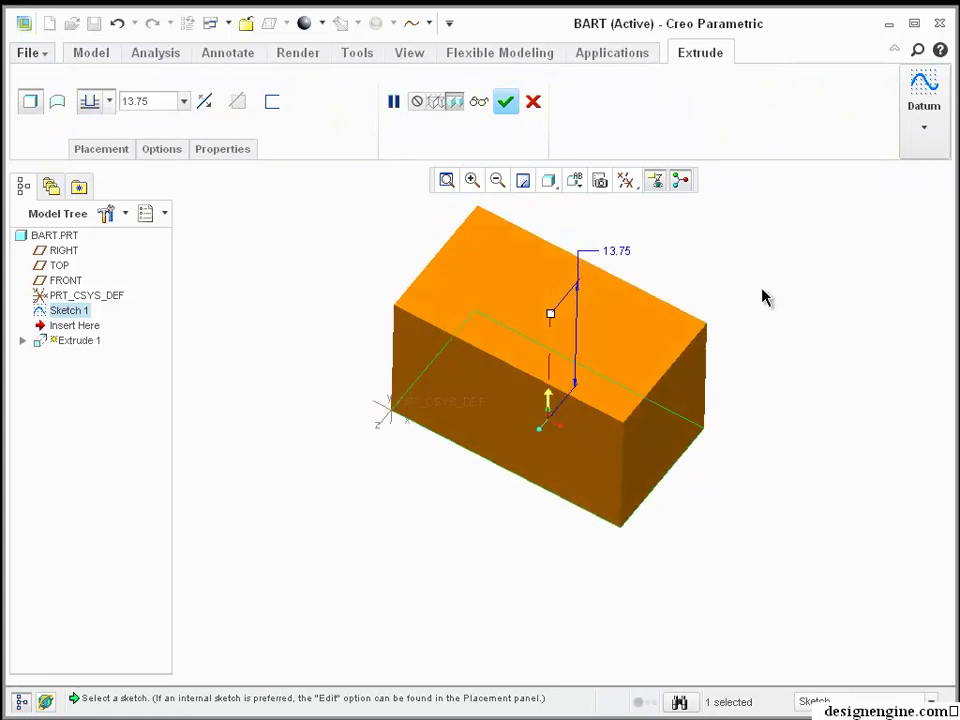
middle_click(762, 297)
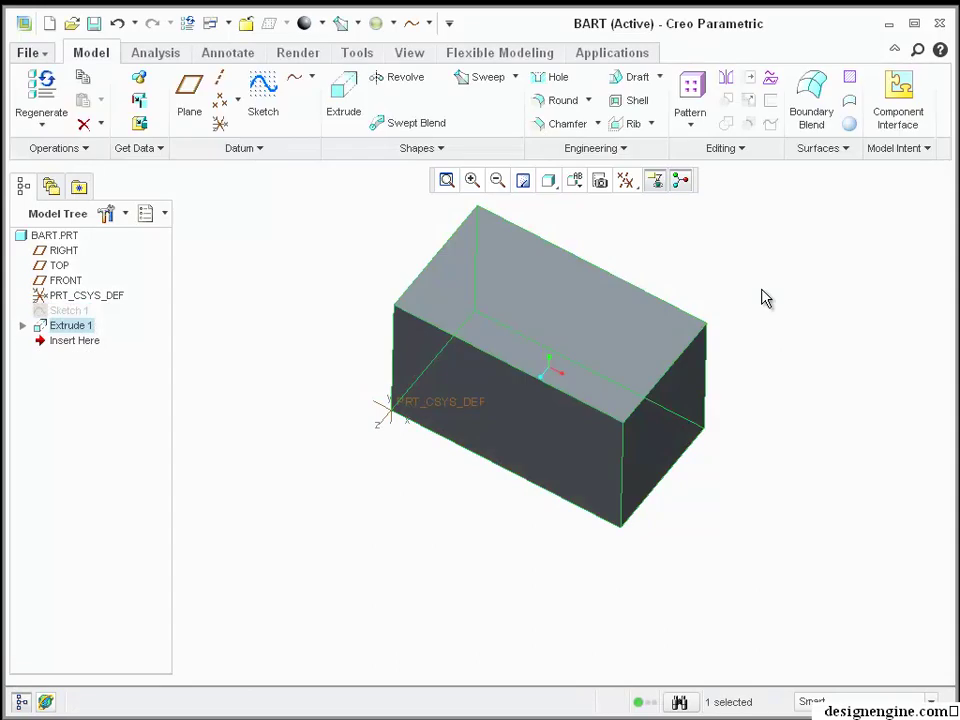
Step: Unhide Sketch 1 from the Model Tree
mouse_move(762, 297)
middle_mouse_down()
mouse_move(750, 360)
mouse_move(763, 366)
mouse_move(756, 315)
mouse_move(756, 326)
mouse_move(743, 306)
mouse_move(752, 302)
middle_mouse_up()
left_click(763, 366)
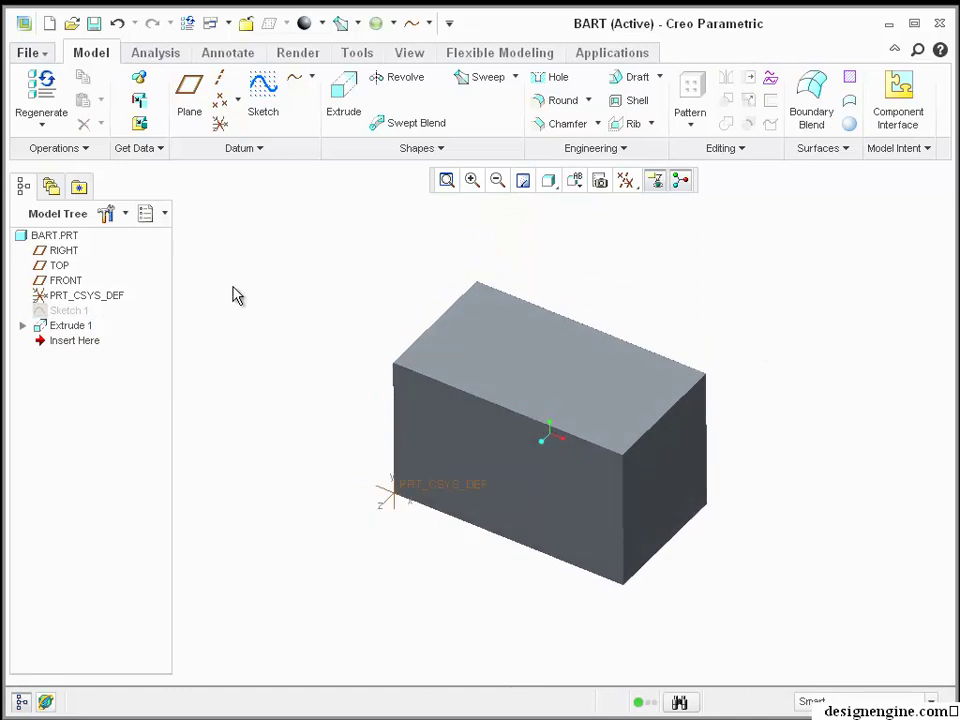
middle_click_drag(270, 291, 223, 334, "shift")
left_click(70, 325)
left_click(68, 310, "ctrl")
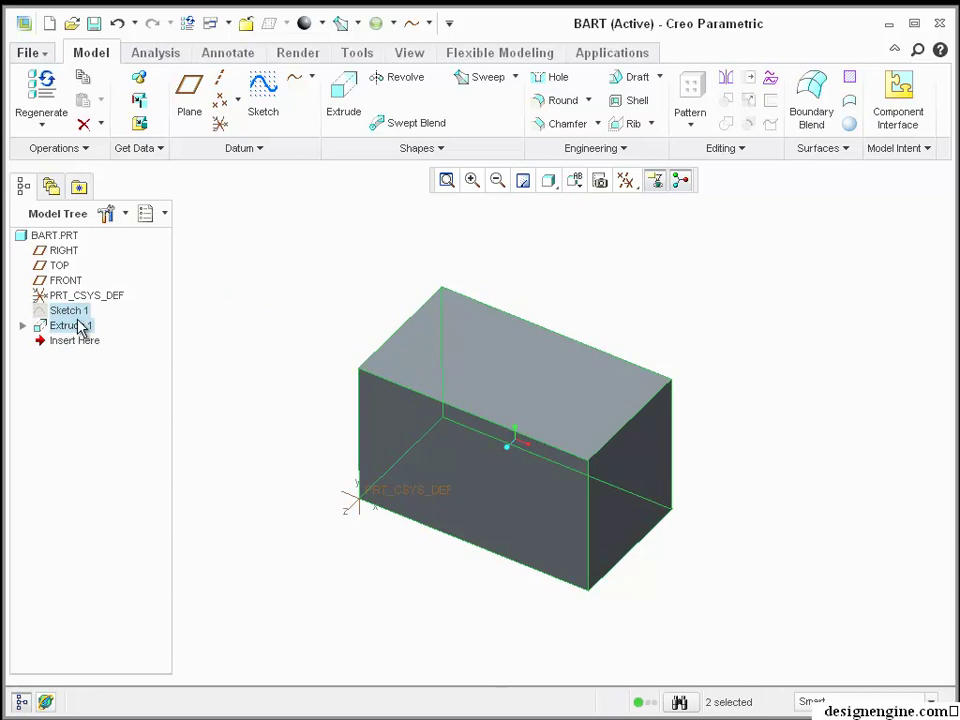
left_click(253, 317)
left_click(60, 313)
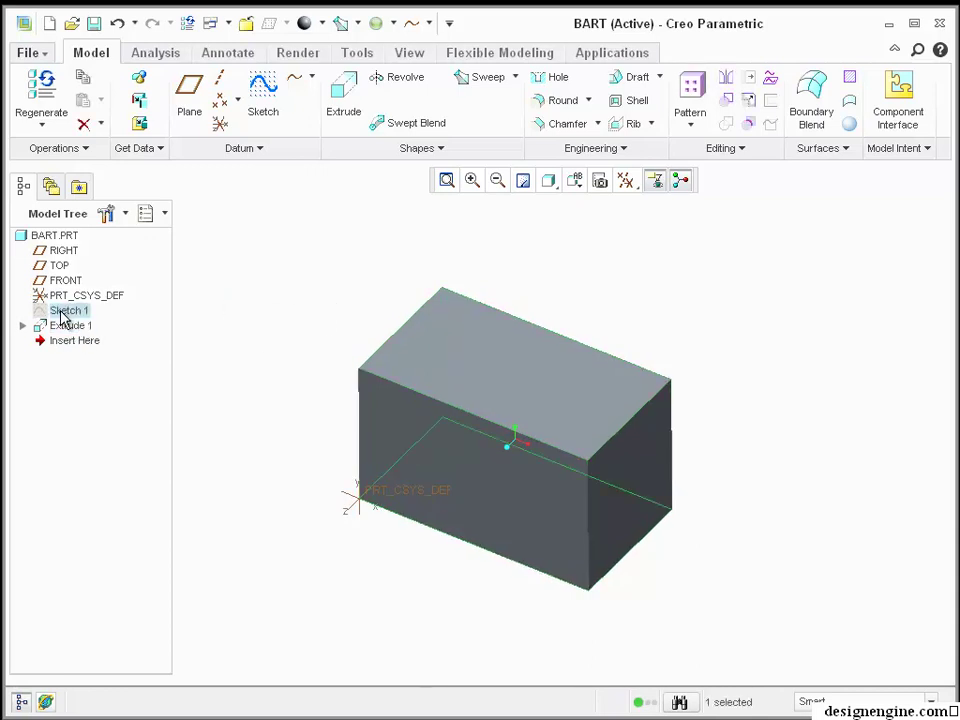
right_click(62, 318)
left_click(133, 610)
left_click(205, 571)
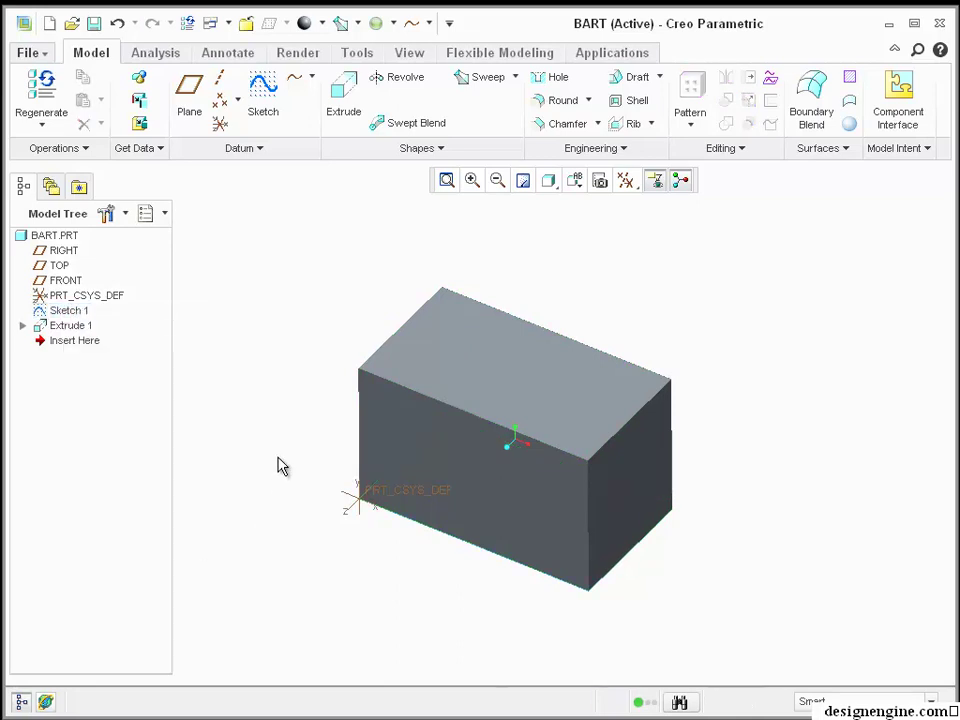
Step: Drag Sketch 1's far corner toward the origin to narrow the block
right_click(651, 541)
left_click(651, 541)
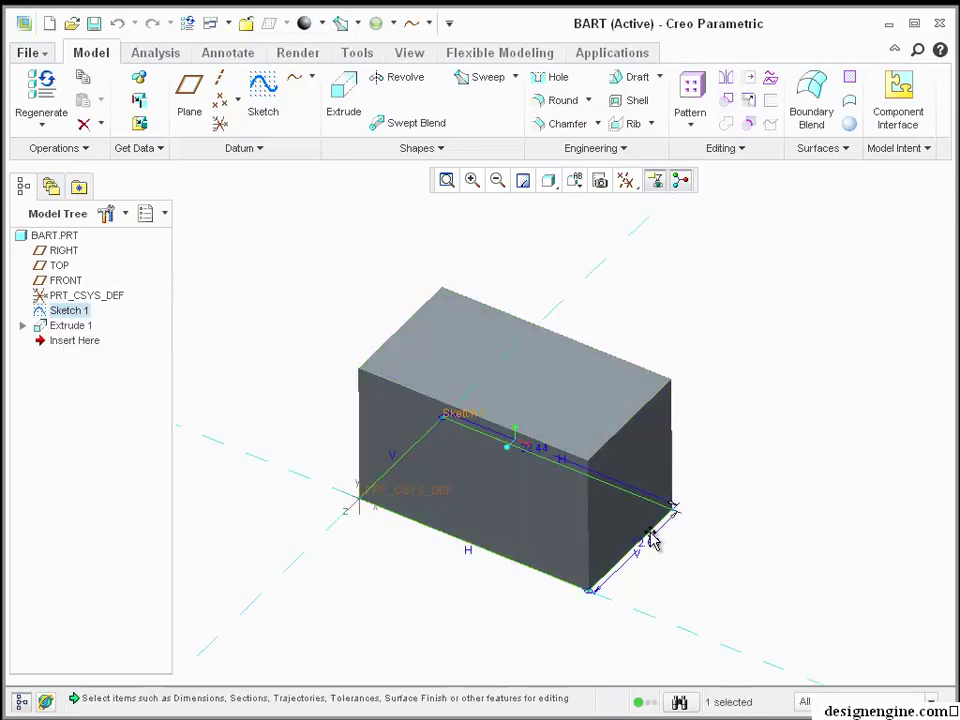
mouse_move(660, 530)
left_mouse_down()
mouse_move(521, 495)
mouse_move(510, 444)
mouse_move(459, 484)
left_mouse_up()
left_click(512, 456)
Step: Lower Extrude 1's height, changing the 4.00 height dimension to 2
scroll(510, 454, "up", 3)
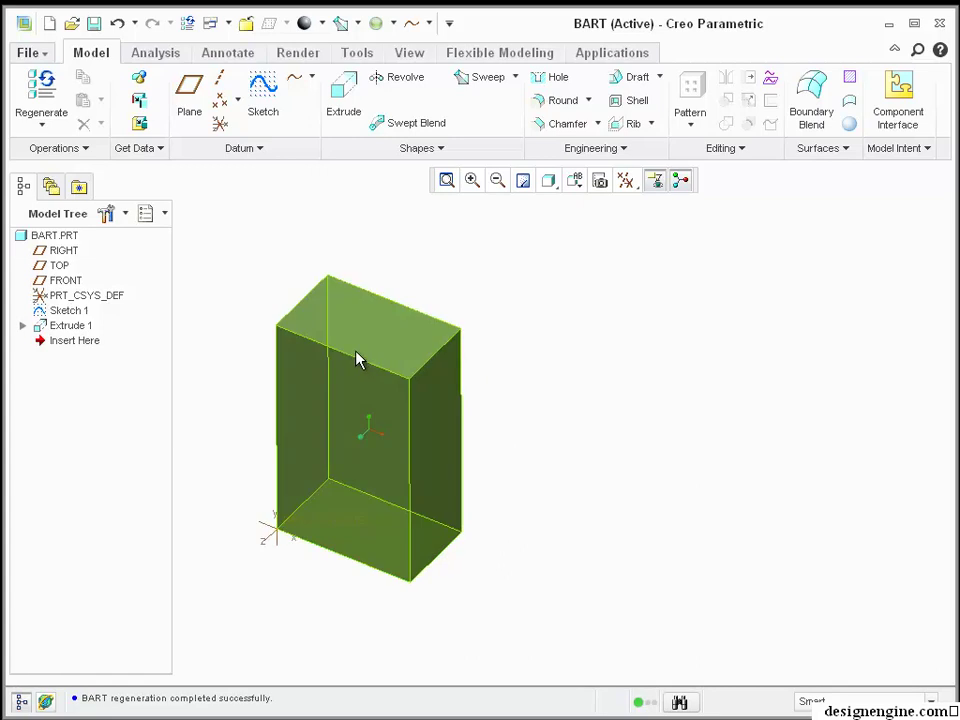
double_click(356, 360)
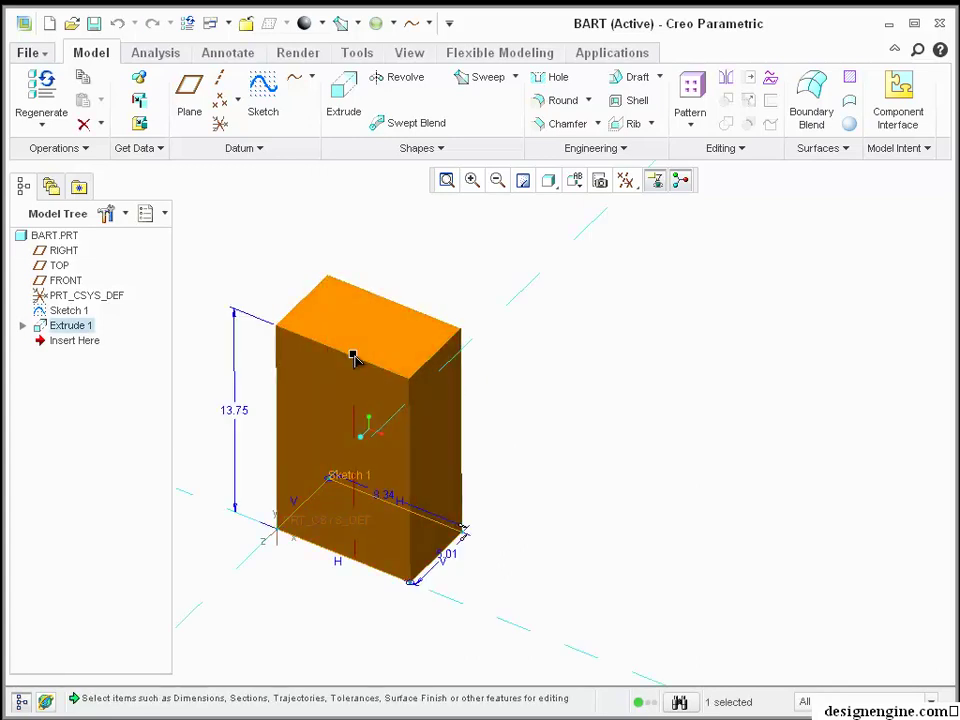
left_click_drag(356, 360, 353, 497)
key("ctrl+d")
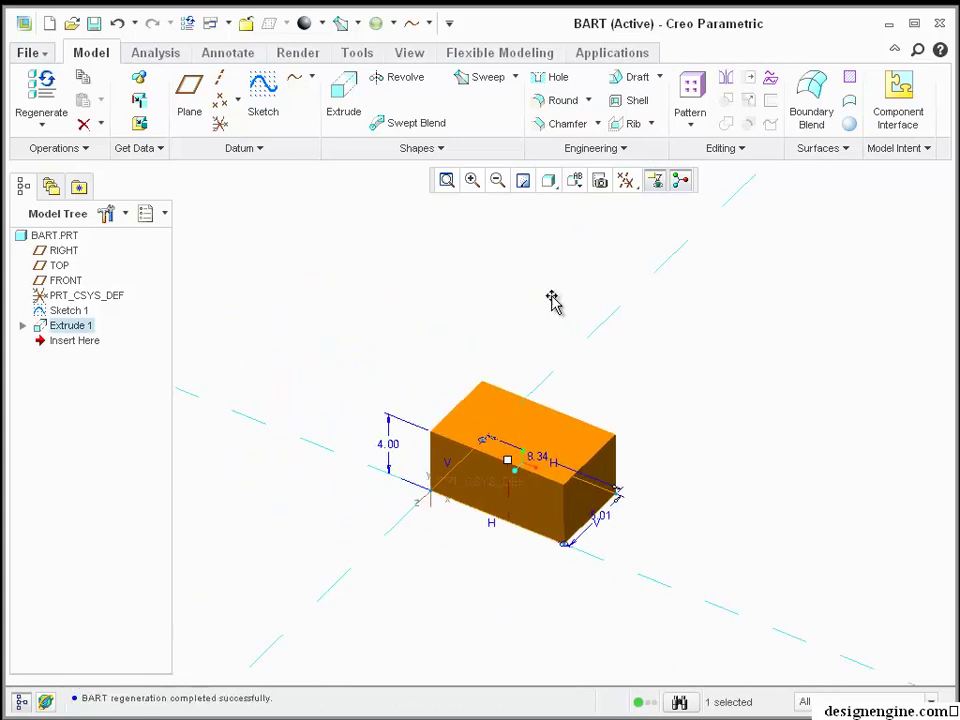
left_click(497, 306)
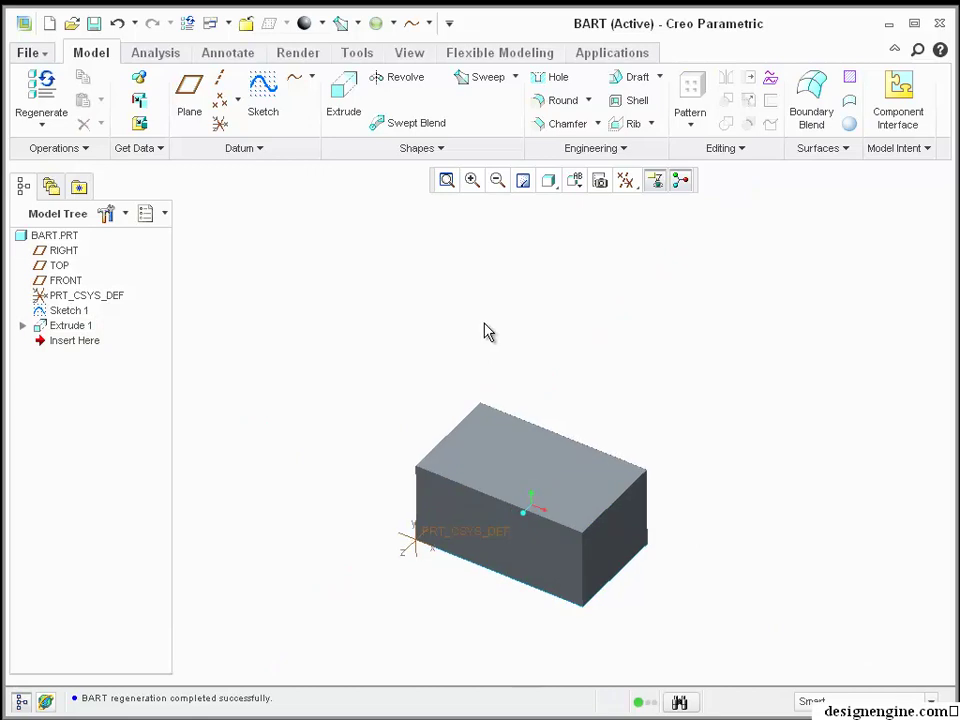
middle_click_drag(484, 330, 450, 413, "shift")
double_click(450, 413)
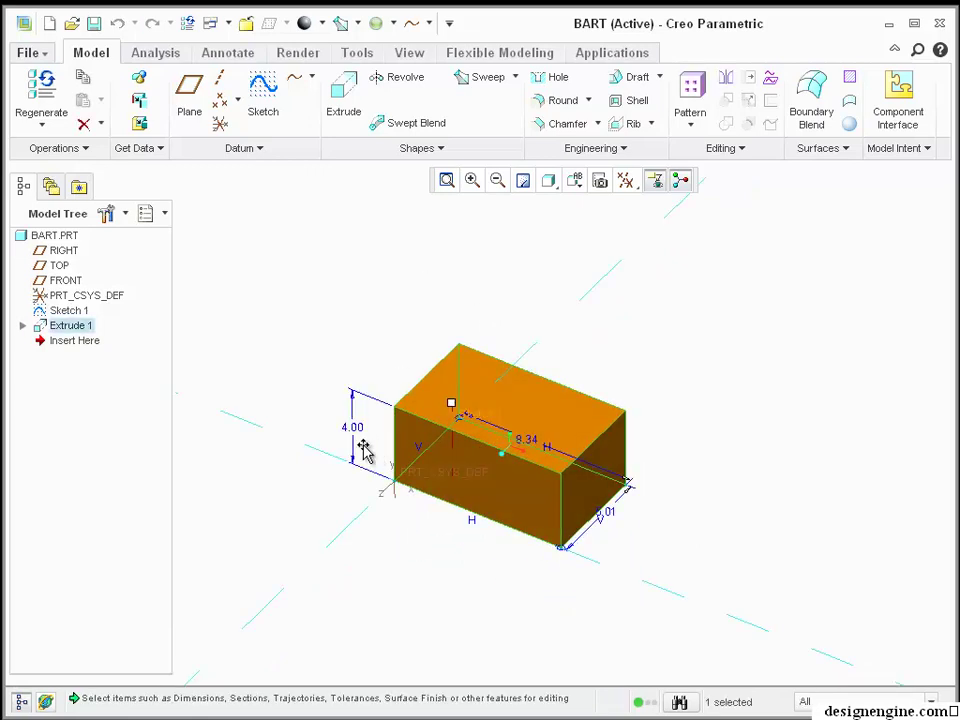
double_click(355, 431)
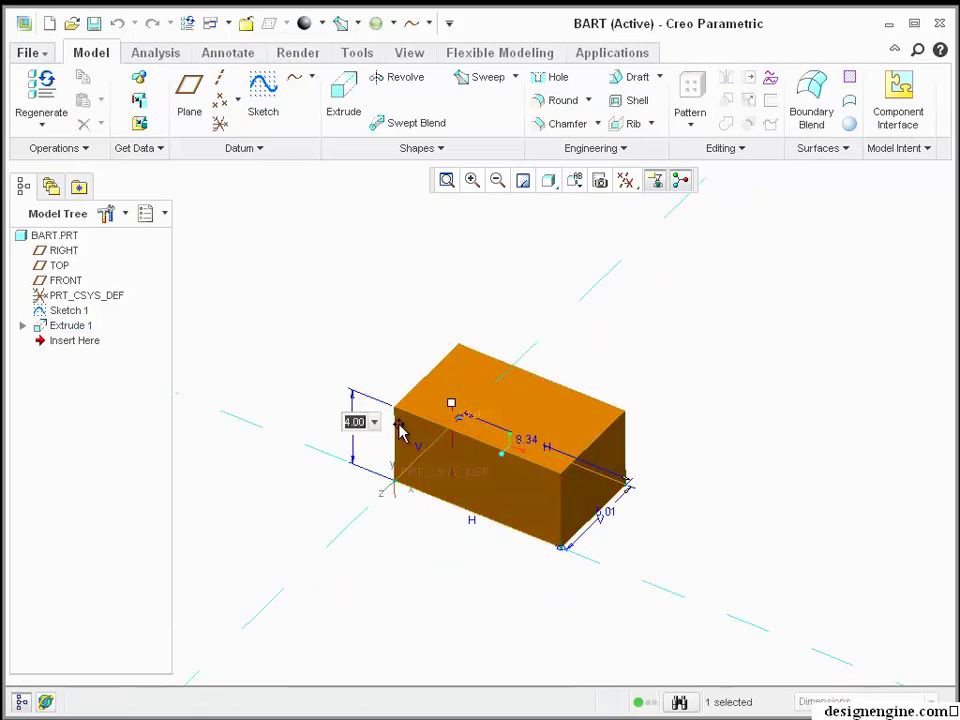
key("Return")
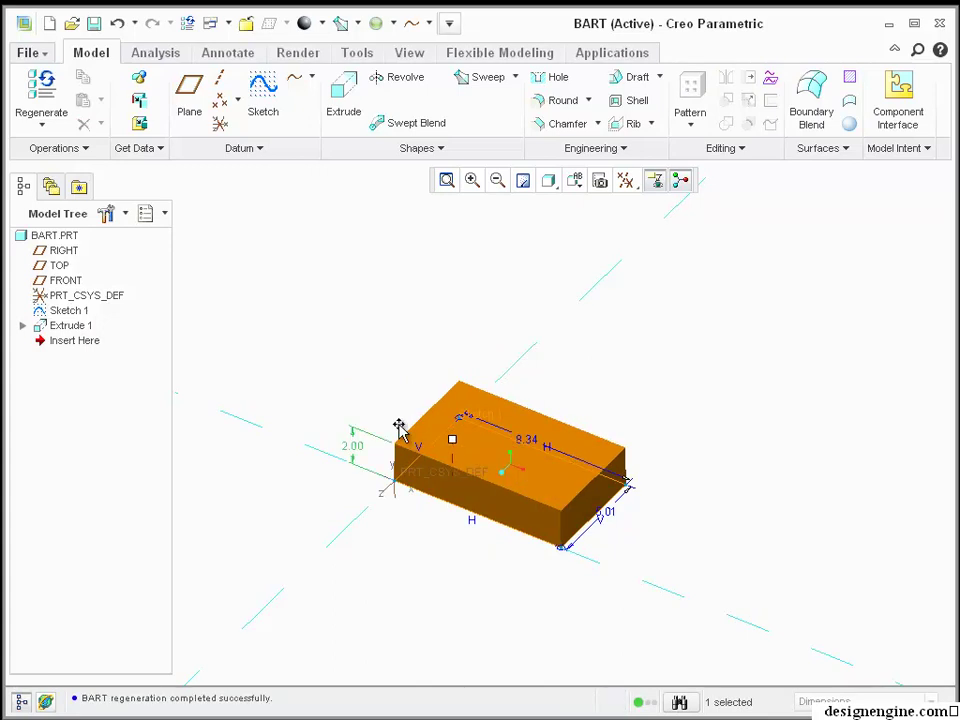
left_click(420, 327)
Step: Set the block's length dimension to 5 and regenerate
double_click(468, 386)
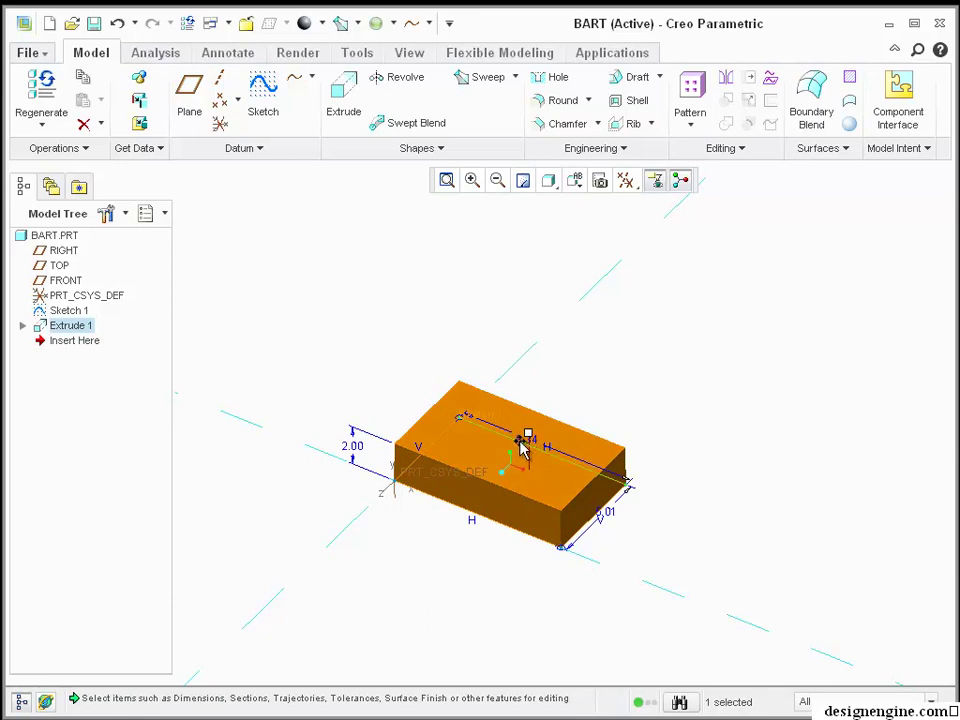
left_click(521, 443)
left_click(521, 443)
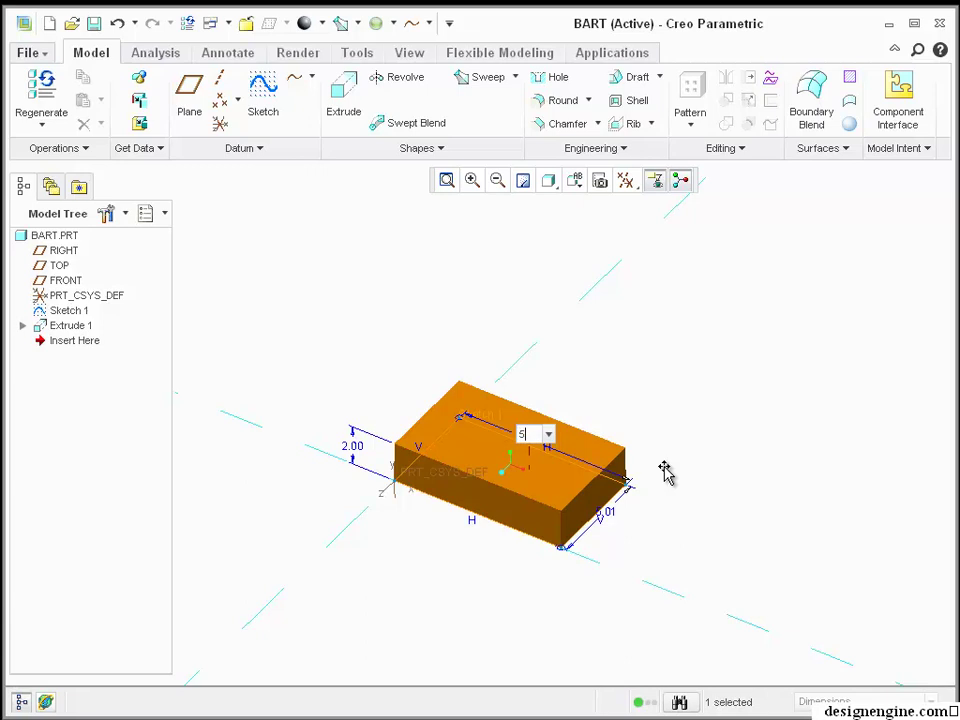
type("5")
key("Return")
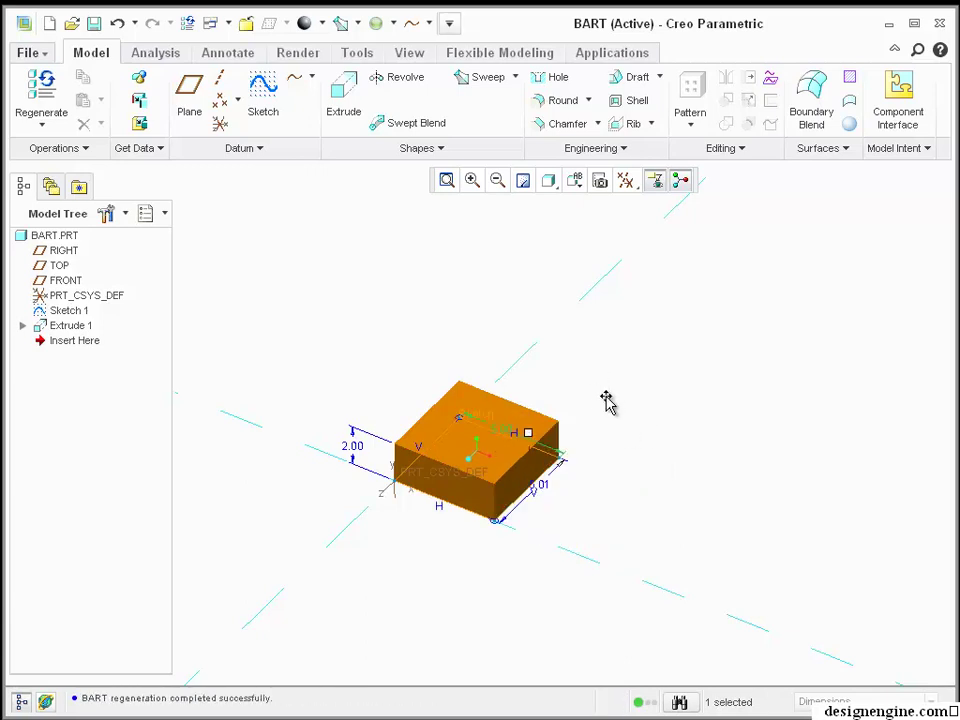
left_click(596, 390)
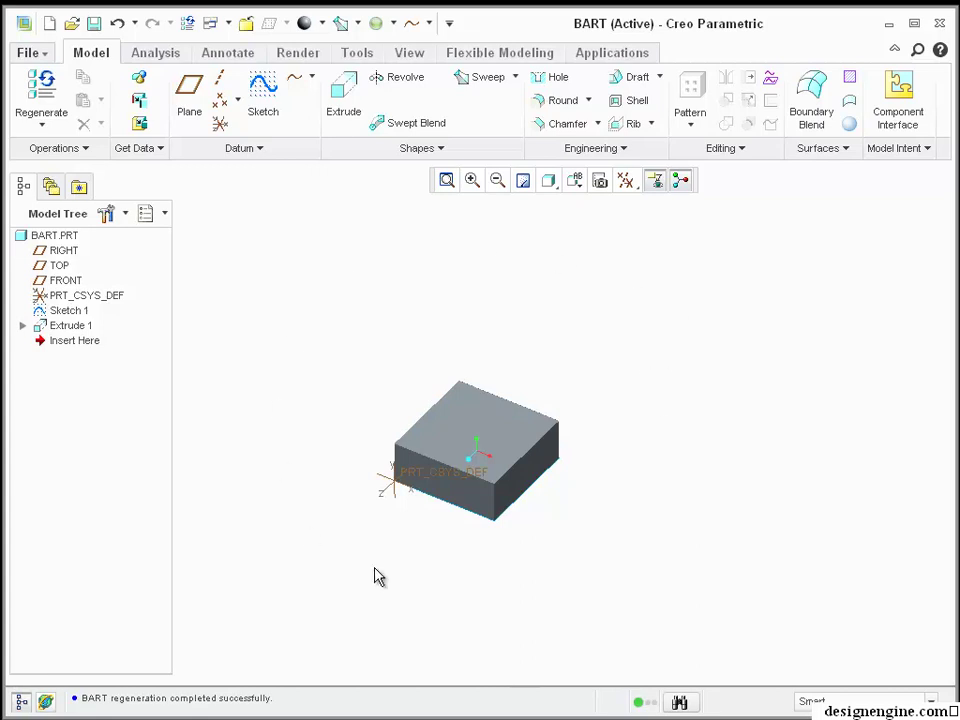
Step: Change the other 5.00 side to 3, leaving a 5 × 3 × 2 block
scroll(421, 465, "up", 2)
scroll(421, 465, "up", 1)
double_click(506, 360)
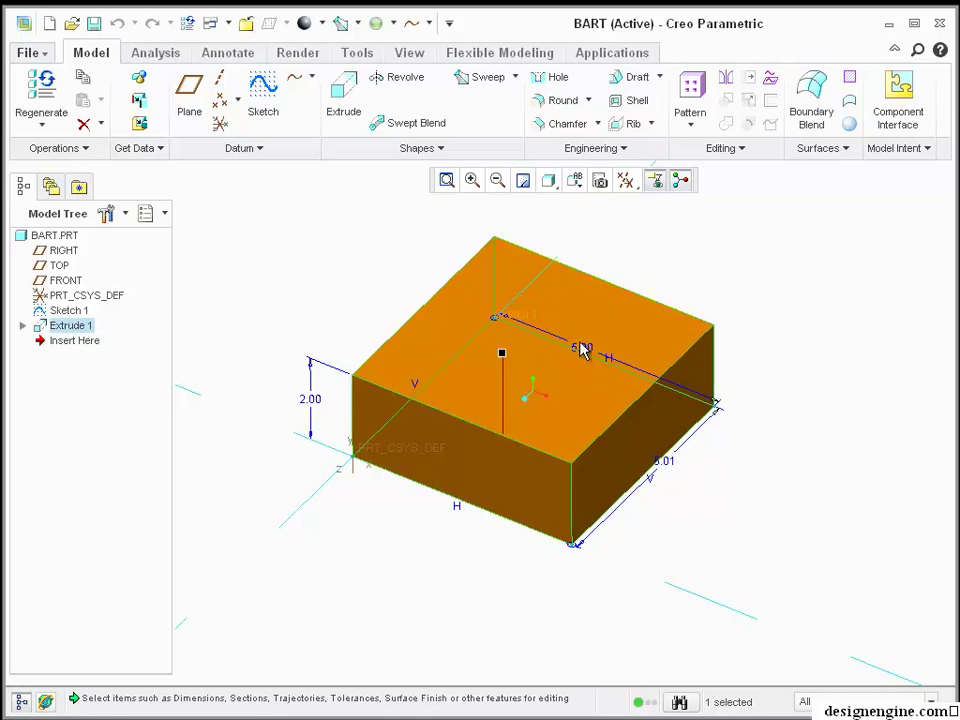
double_click(671, 460)
type("3")
key("Return")
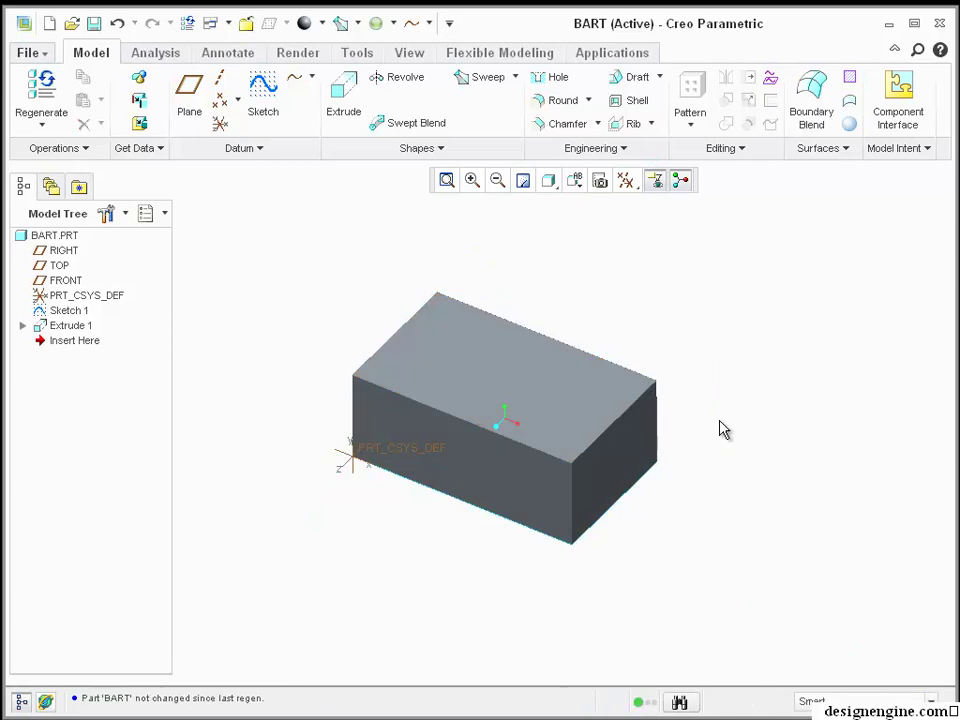
Step: Nudge the block's view slightly left and open the Draft type list in the Engineering group
mouse_move(726, 286)
middle_mouse_down()
mouse_move(735, 321)
mouse_move(741, 268)
mouse_move(744, 276)
mouse_move(711, 274)
mouse_move(708, 290)
middle_mouse_up()
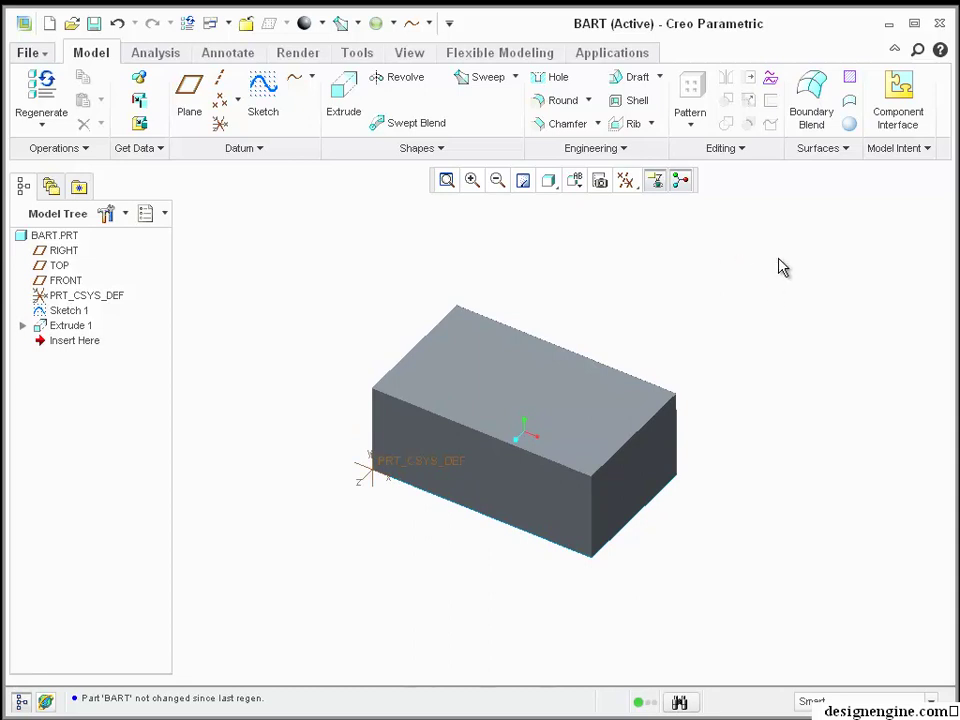
mouse_move(778, 324)
middle_mouse_down("shift")
mouse_move(731, 321)
mouse_move(641, 291)
mouse_move(650, 316)
middle_mouse_up("shift")
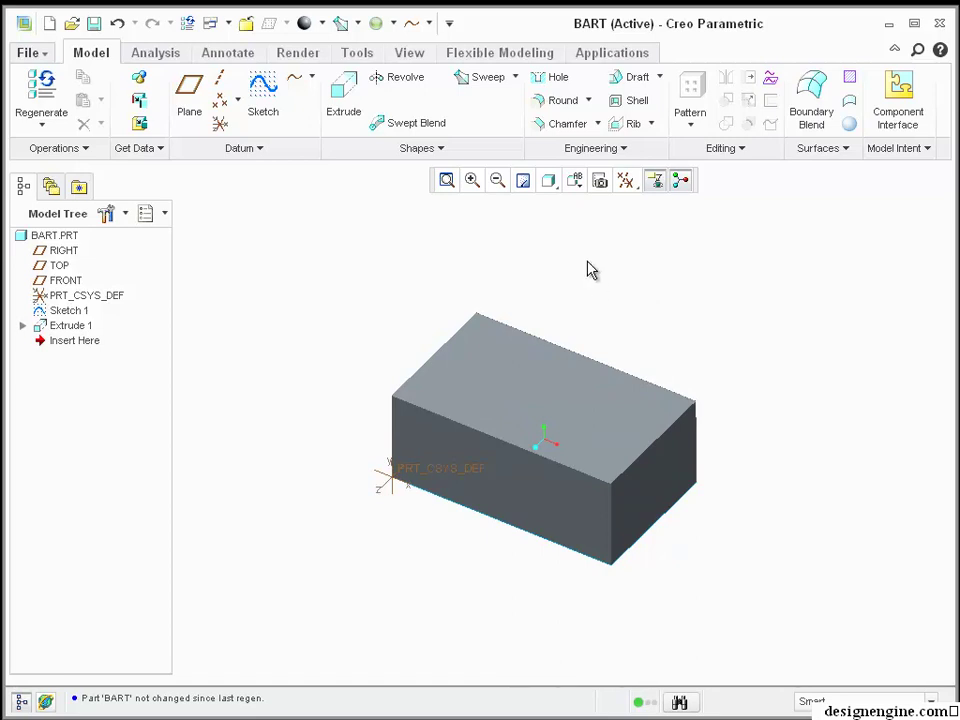
mouse_move(651, 301)
middle_mouse_down("shift")
mouse_move(630, 304)
mouse_move(634, 311)
middle_mouse_up("shift")
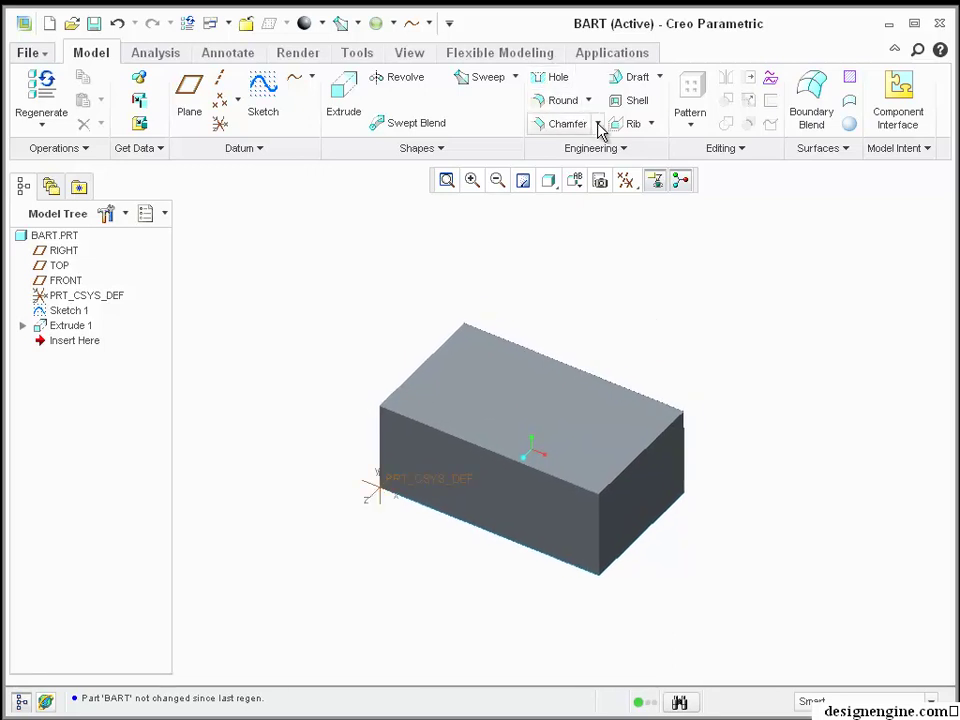
left_click(659, 80)
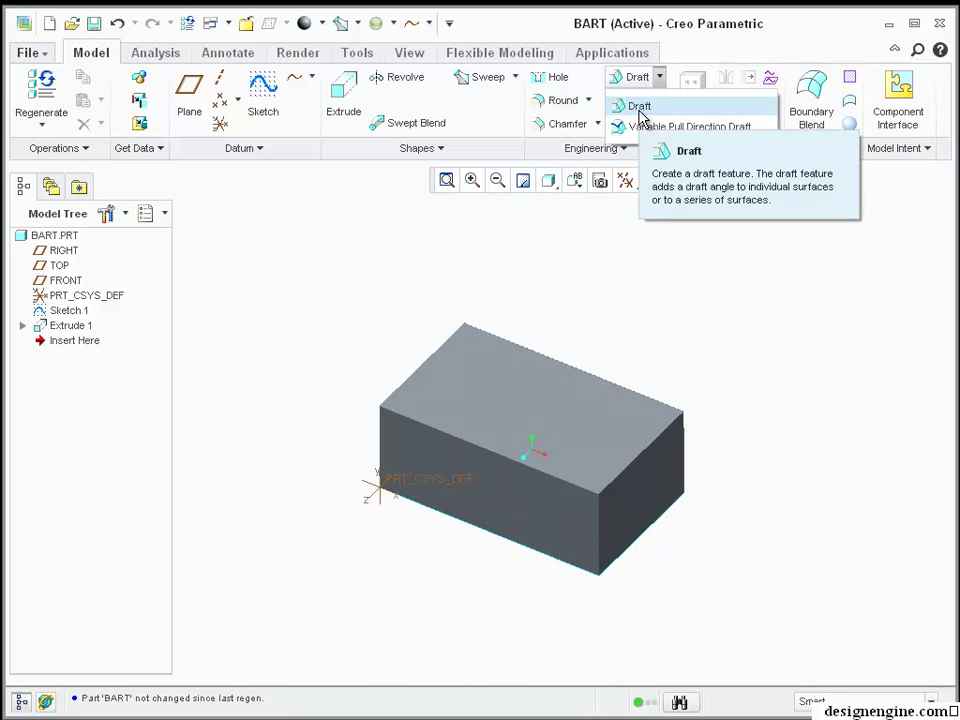
Step: Draft the block's front face about the TOP datum plane, turning on datum plane display
left_click(639, 107)
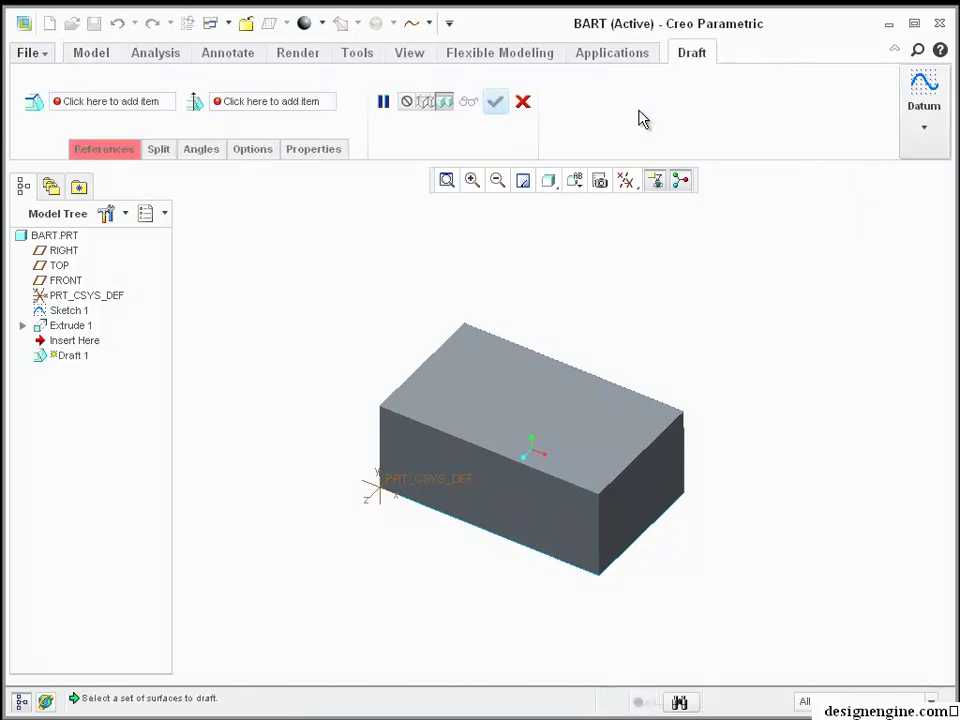
left_click(502, 507)
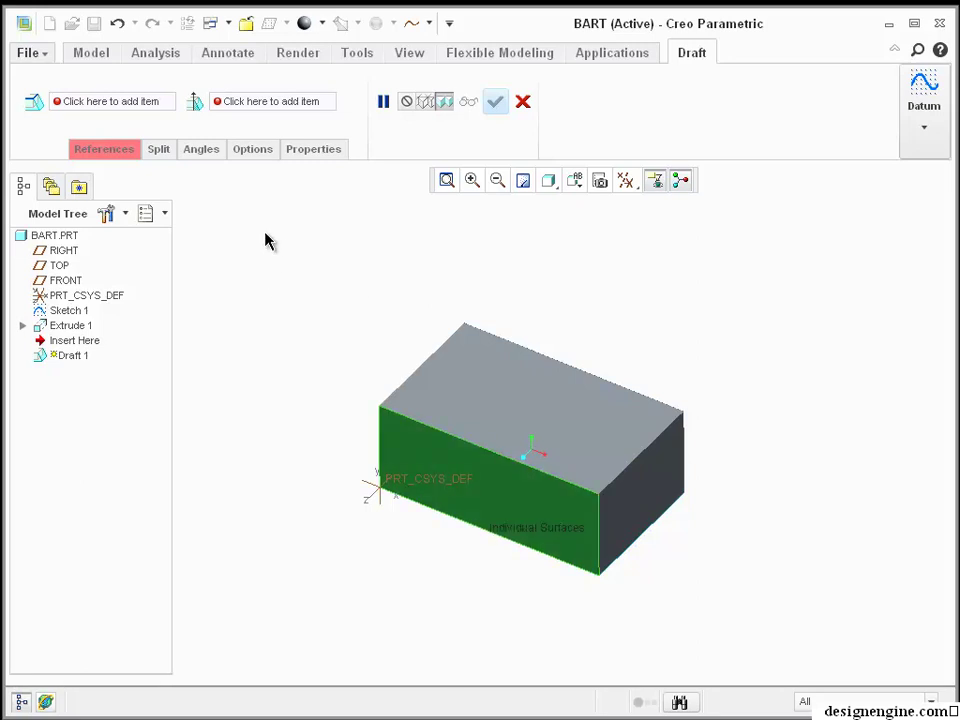
left_click(96, 156)
left_click(104, 266)
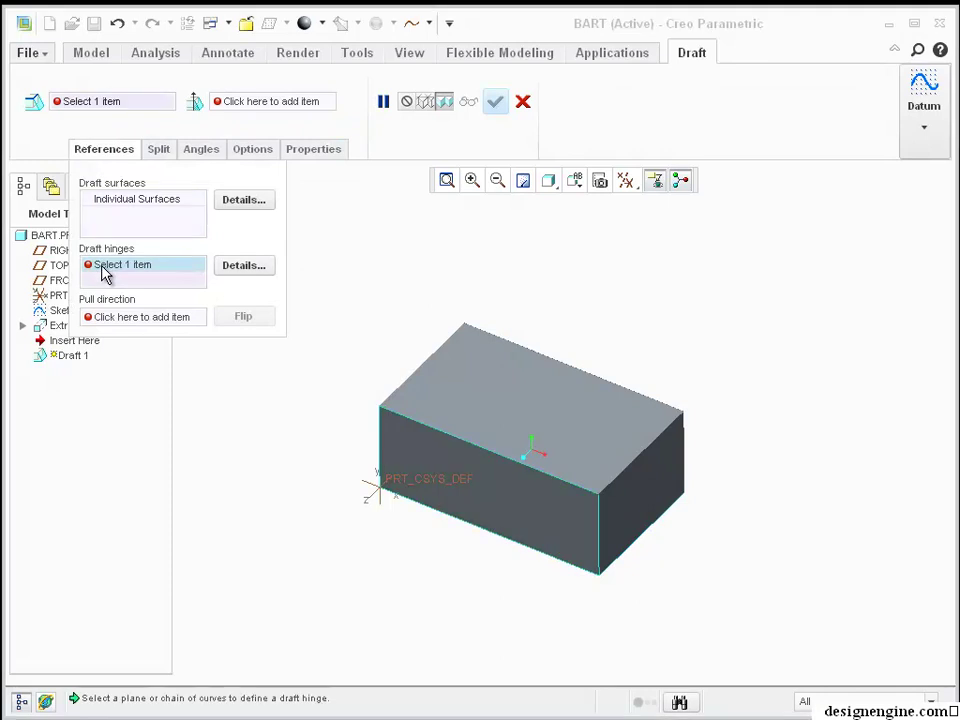
left_click(626, 186)
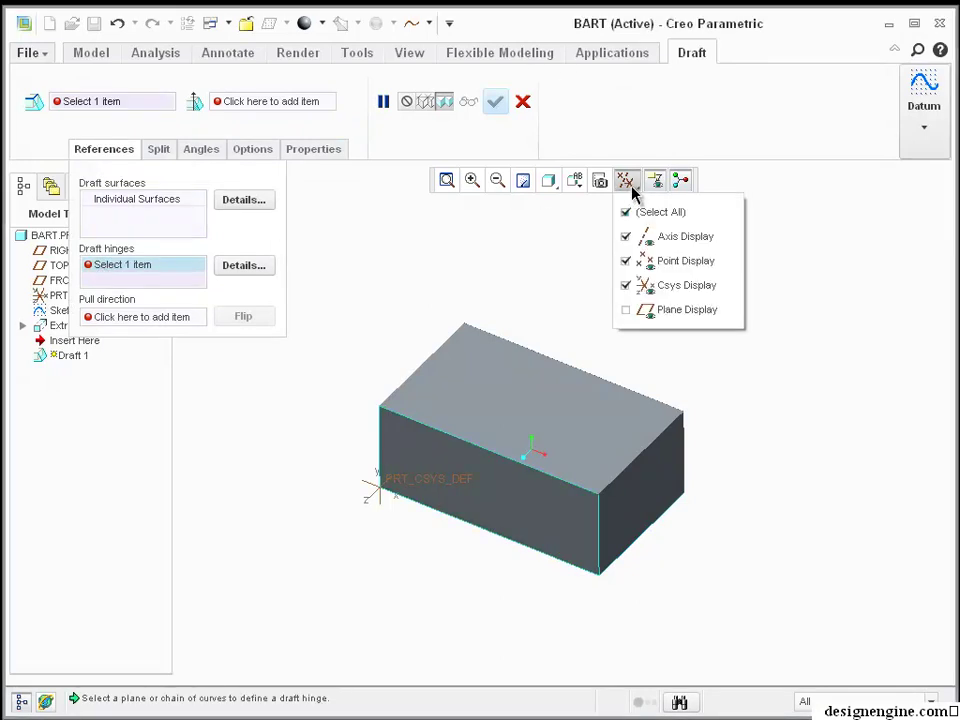
left_click(670, 310)
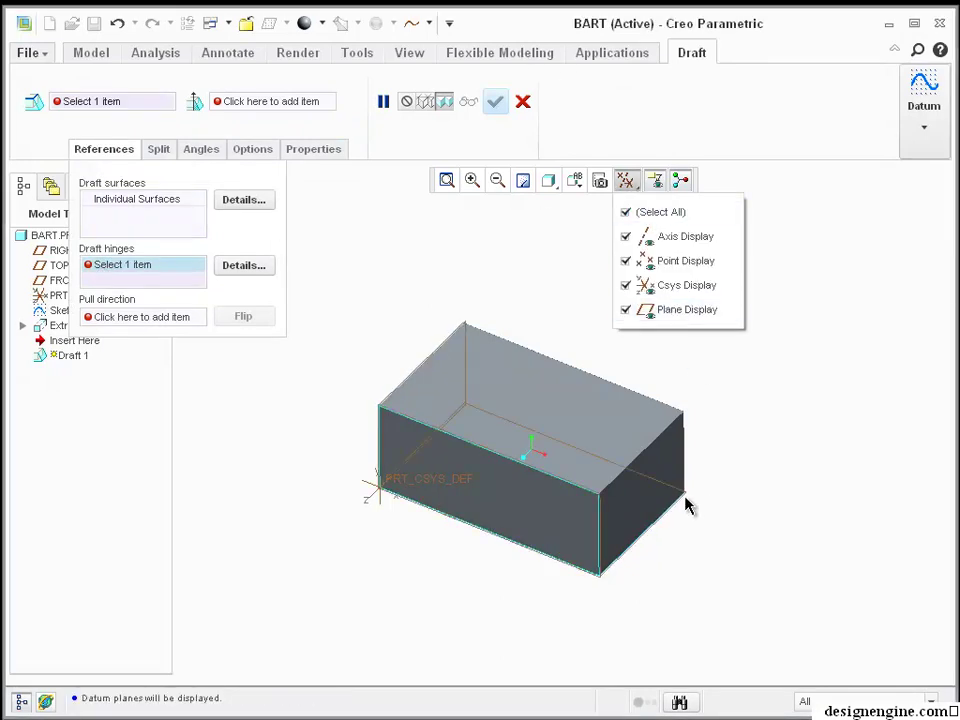
left_click(686, 502)
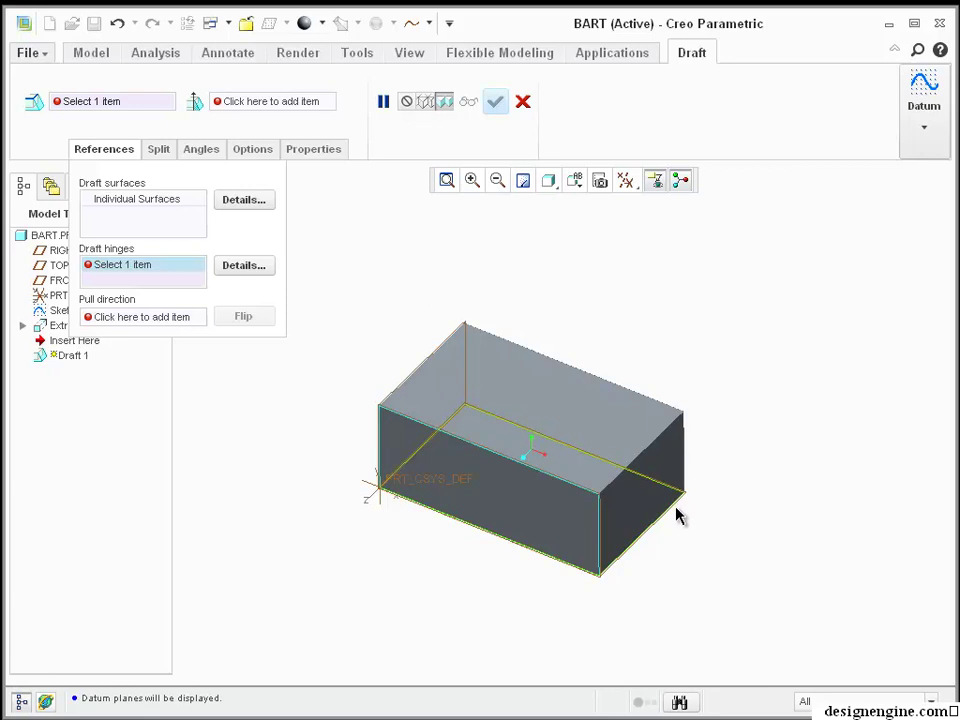
left_click(625, 180)
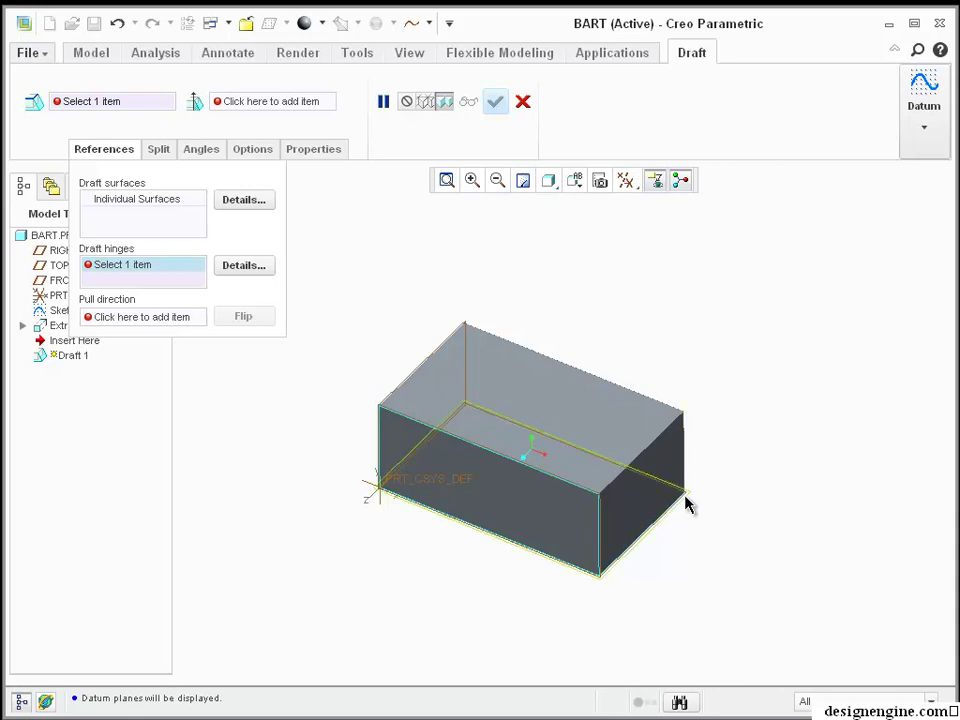
left_click(687, 505)
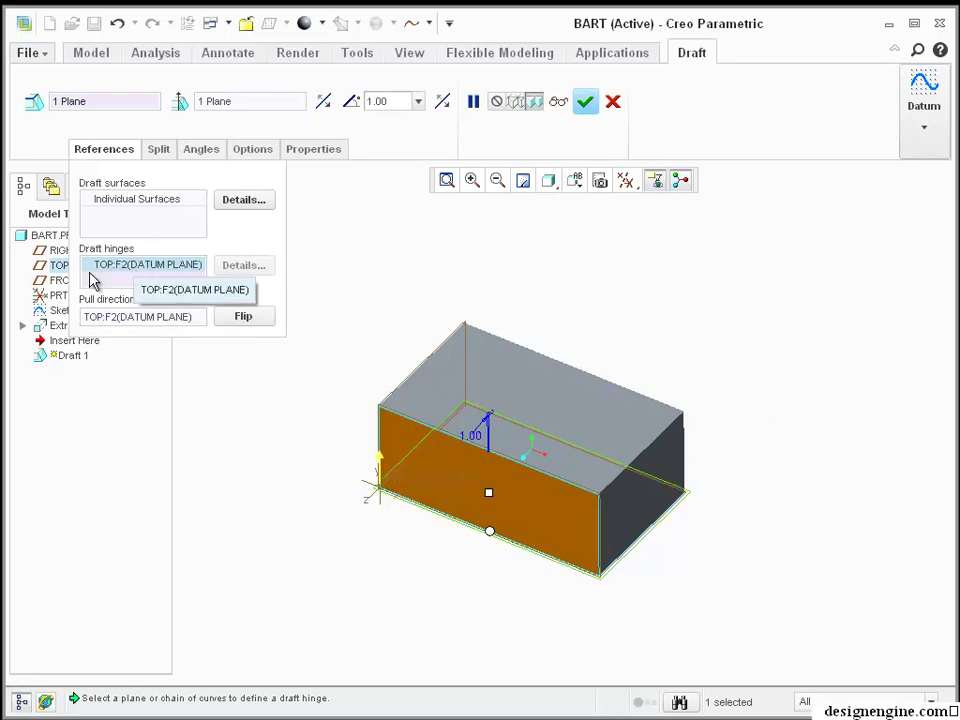
Step: Add the remaining side faces of the block to the draft surfaces
left_click_drag(489, 493, 506, 454)
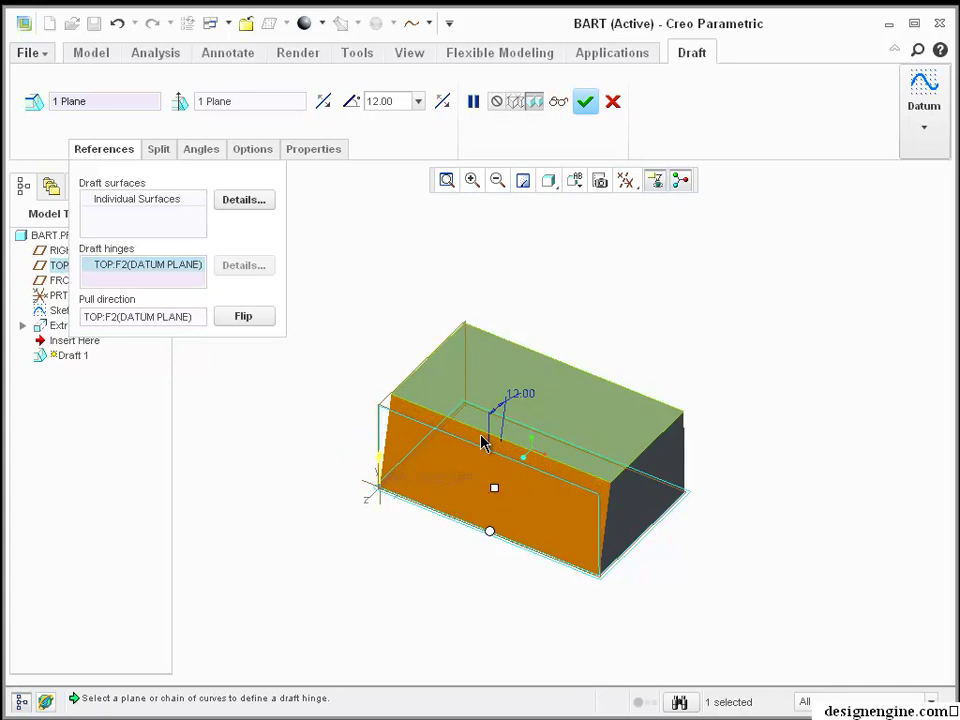
left_click(122, 203)
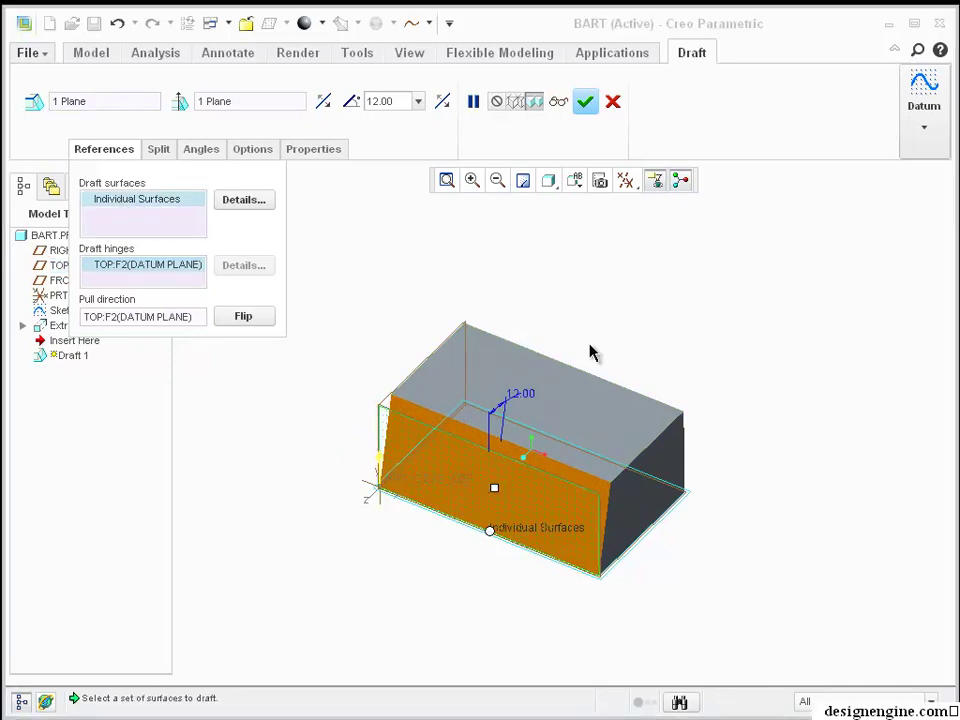
left_click(617, 527, "ctrl")
middle_click_drag(783, 443, 648, 328)
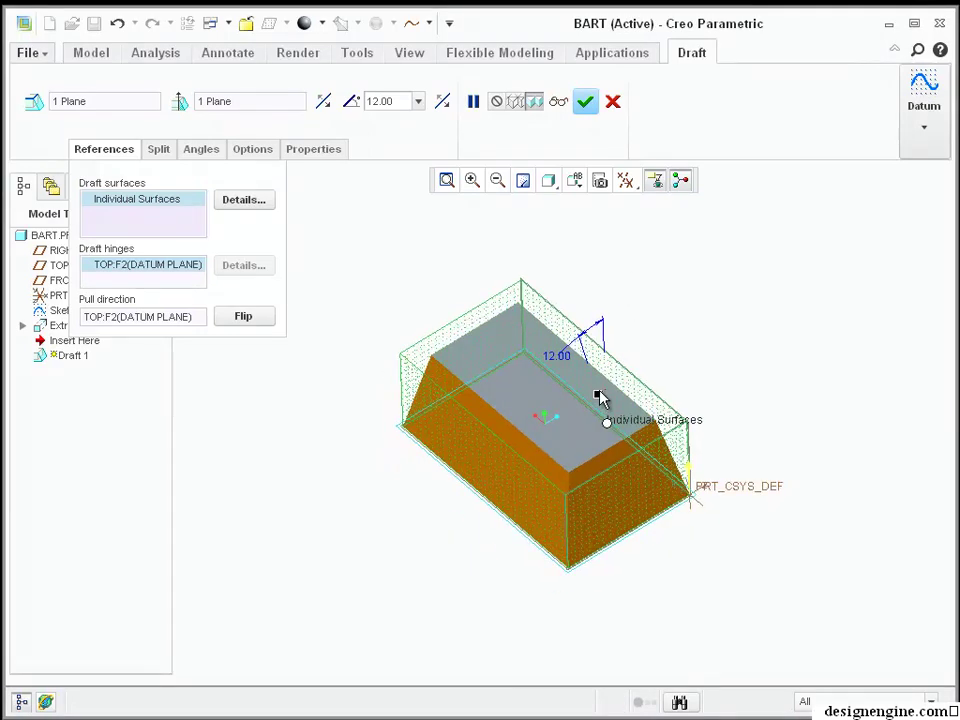
Step: Set the draft angle to 3° and complete Draft 1
left_click_drag(600, 395, 606, 389)
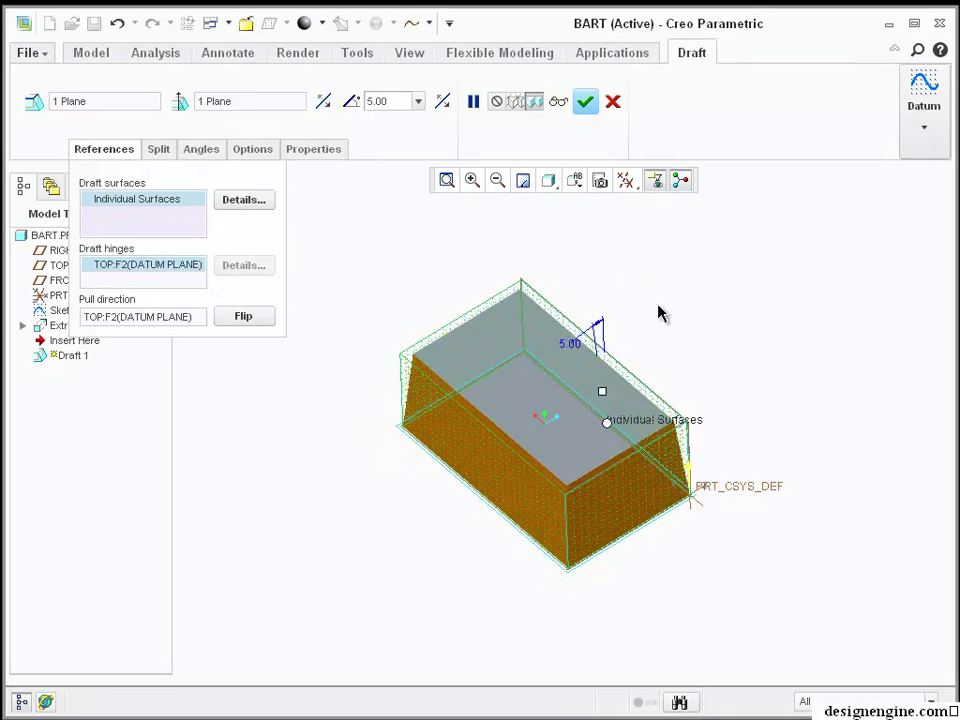
double_click(569, 342)
key("Return")
middle_click(700, 271)
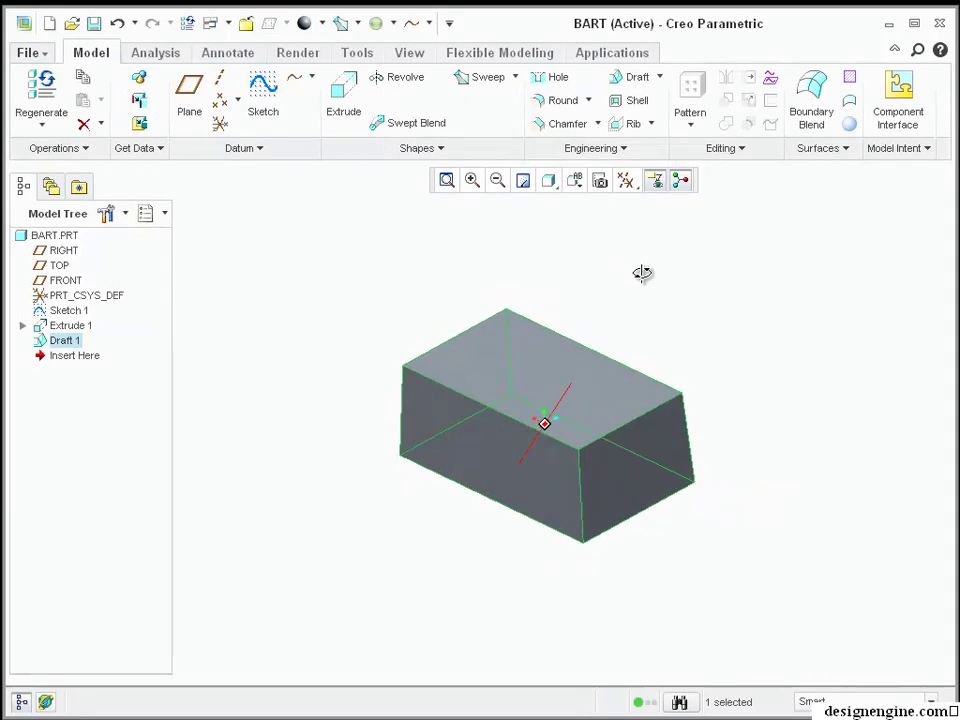
middle_click_drag(618, 302, 578, 293)
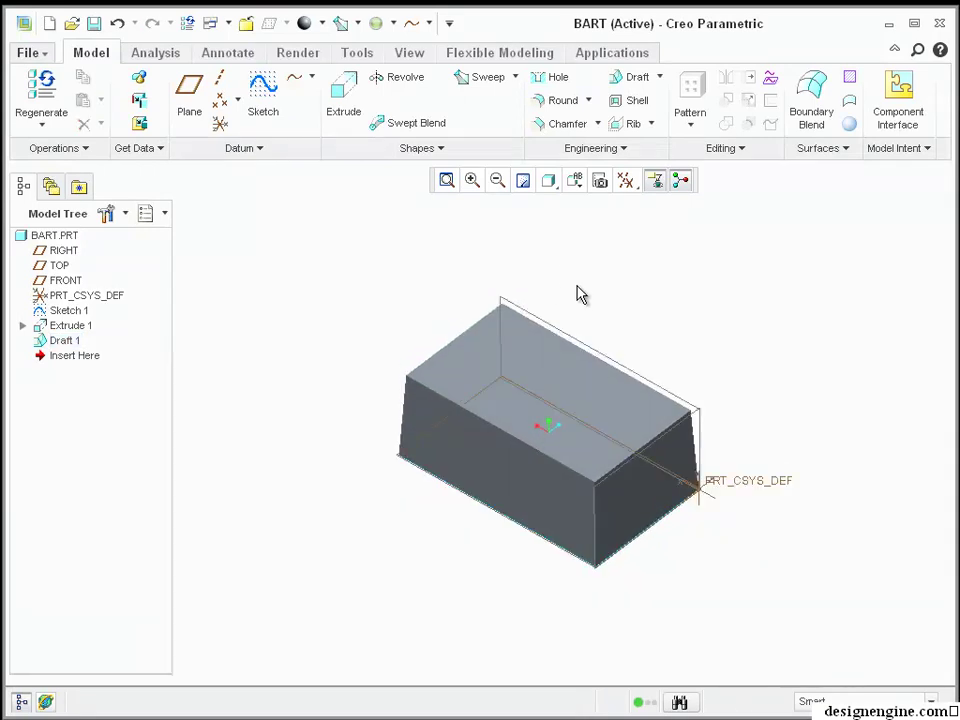
left_click(398, 414)
left_click(399, 422)
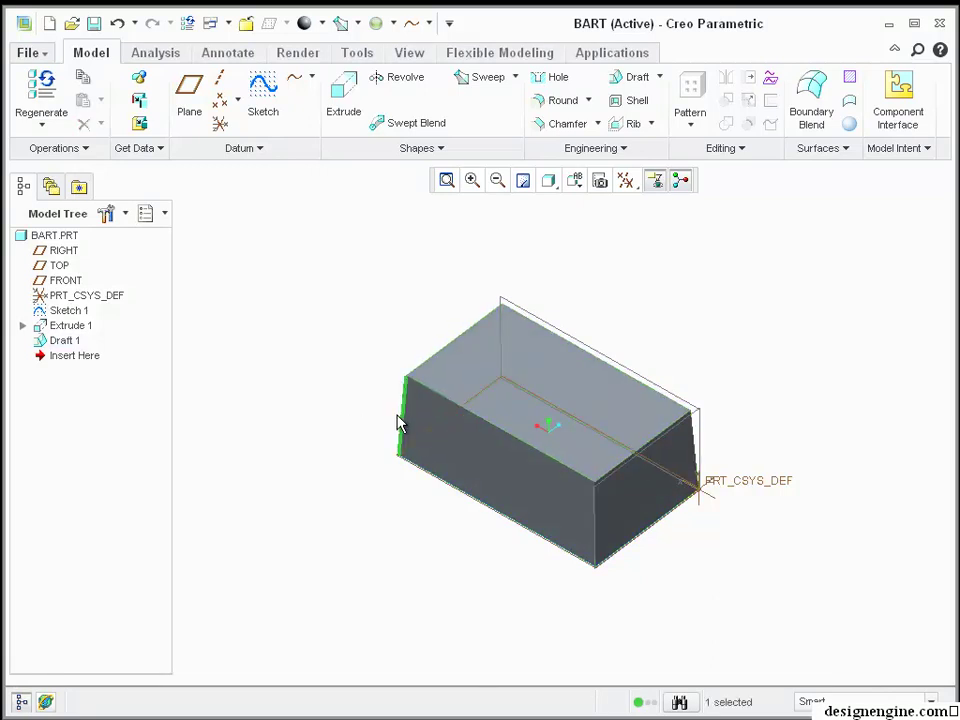
left_click(595, 526, "ctrl")
left_click(695, 450, "ctrl")
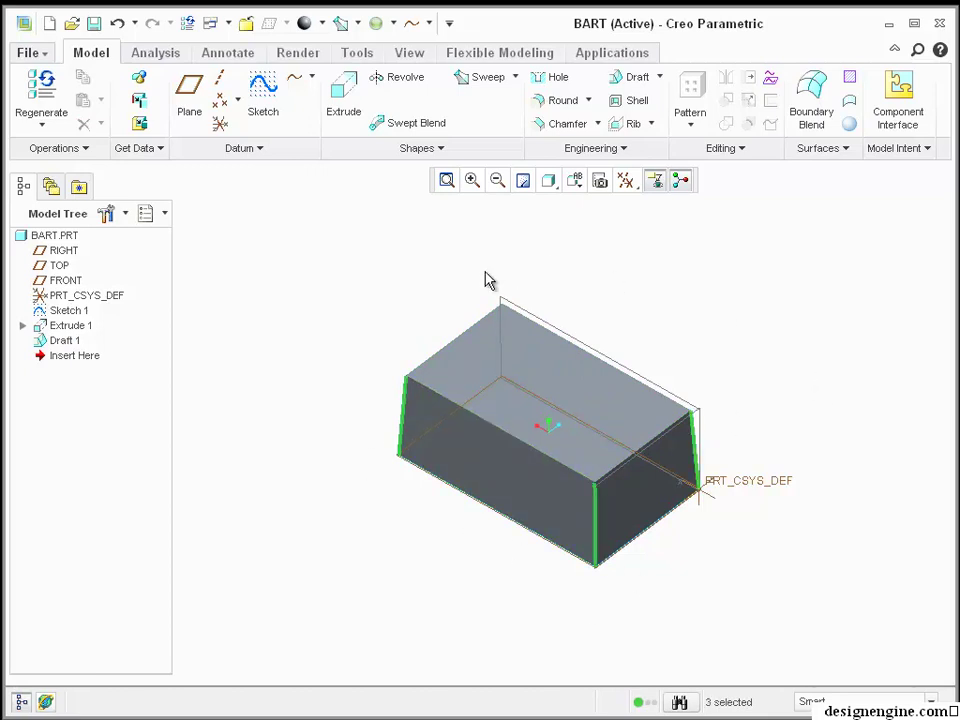
middle_click_drag(392, 263, 542, 347)
left_click(531, 336, "ctrl")
middle_click_drag(362, 385, 345, 304)
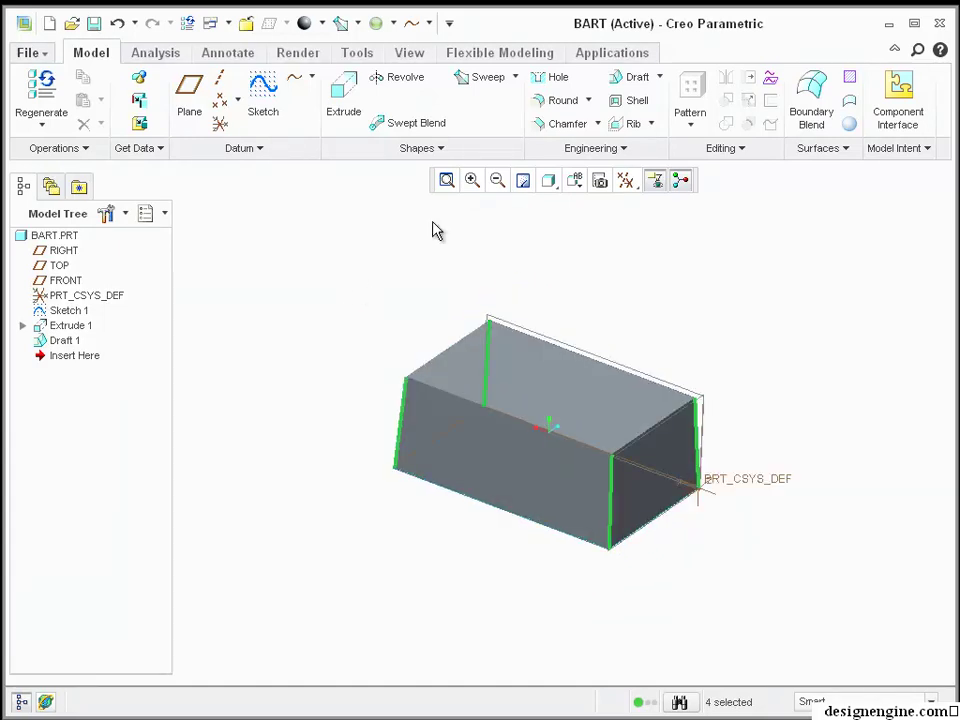
left_click(563, 101)
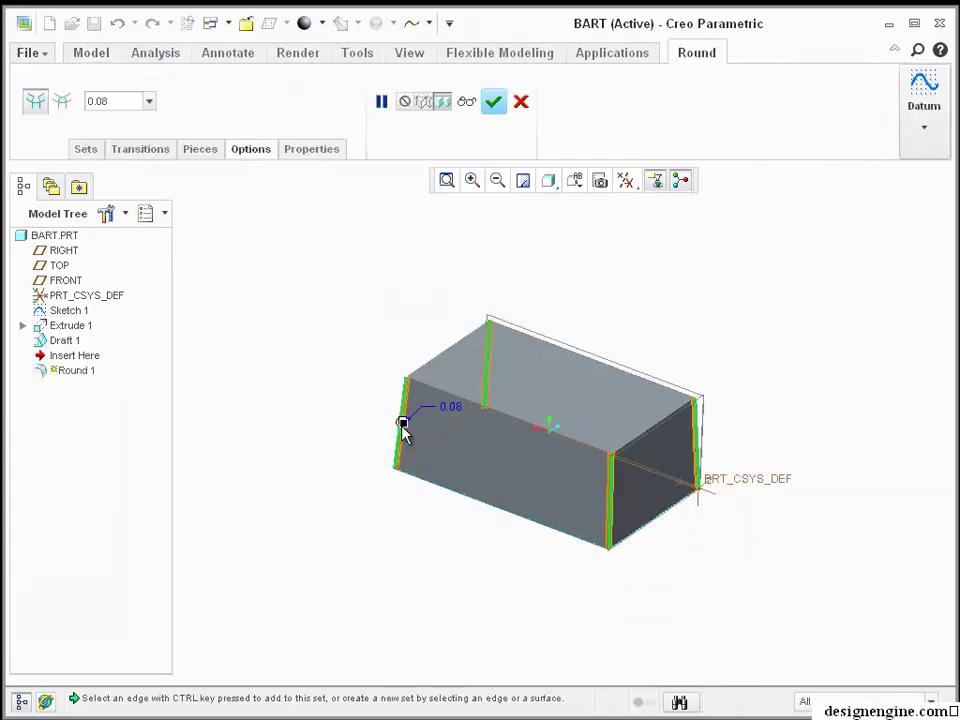
left_click_drag(403, 421, 328, 452)
middle_click(324, 425)
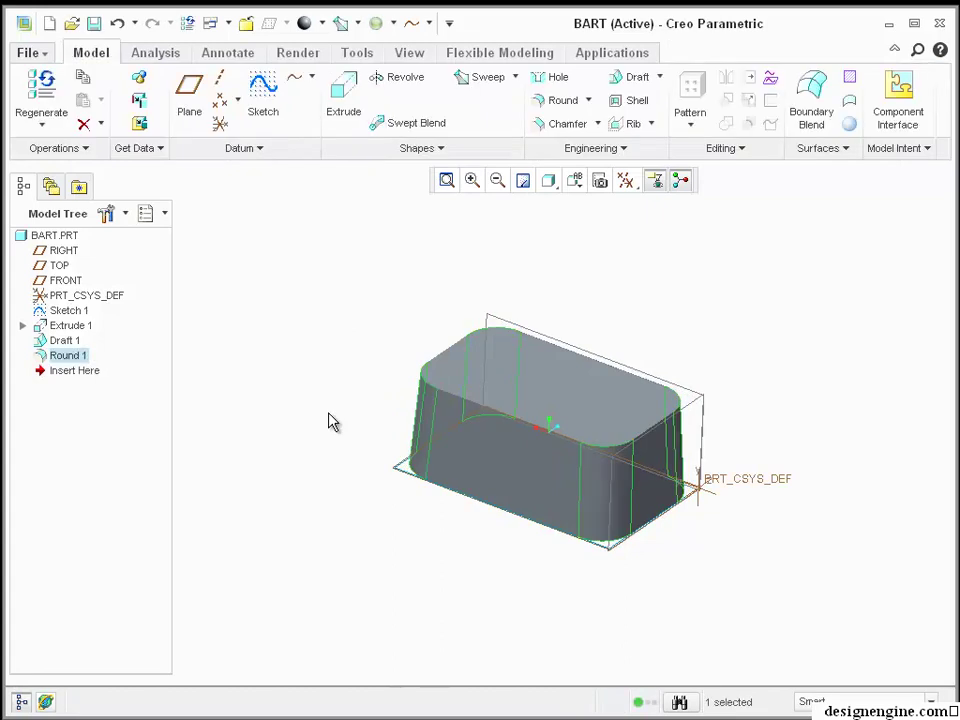
key("Delete")
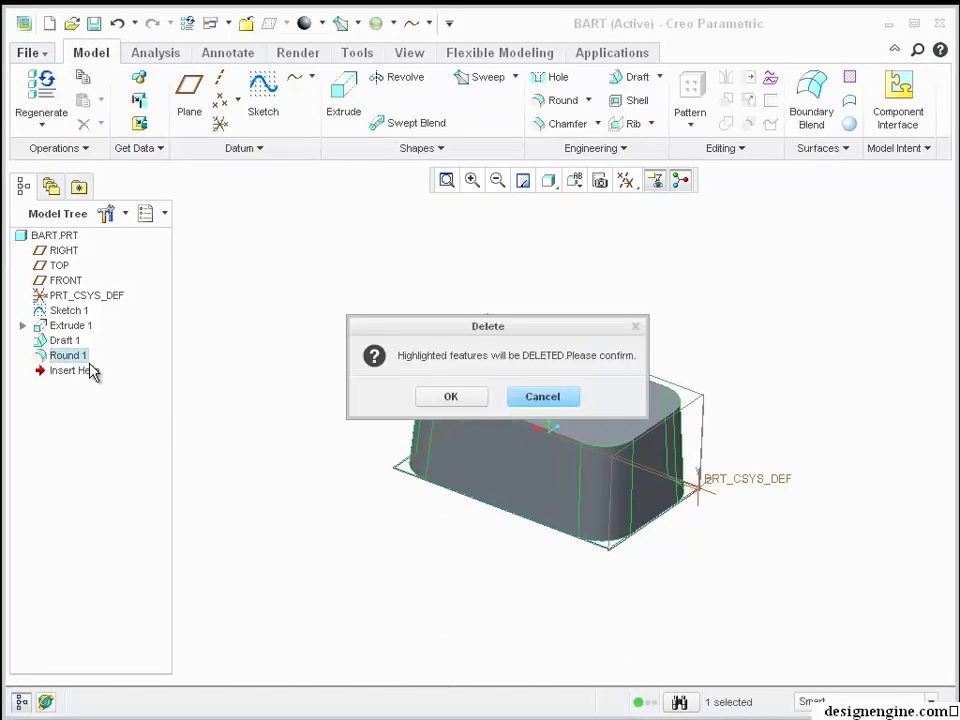
Step: Remove the earlier round and select the block's four vertical edges
left_click(445, 400)
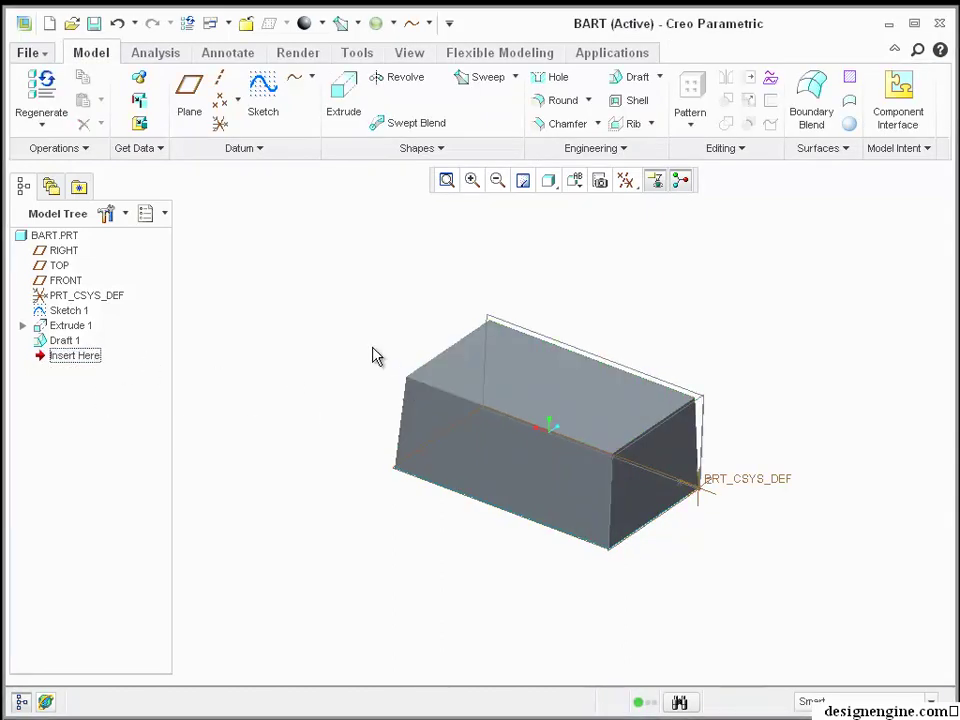
left_click(398, 421)
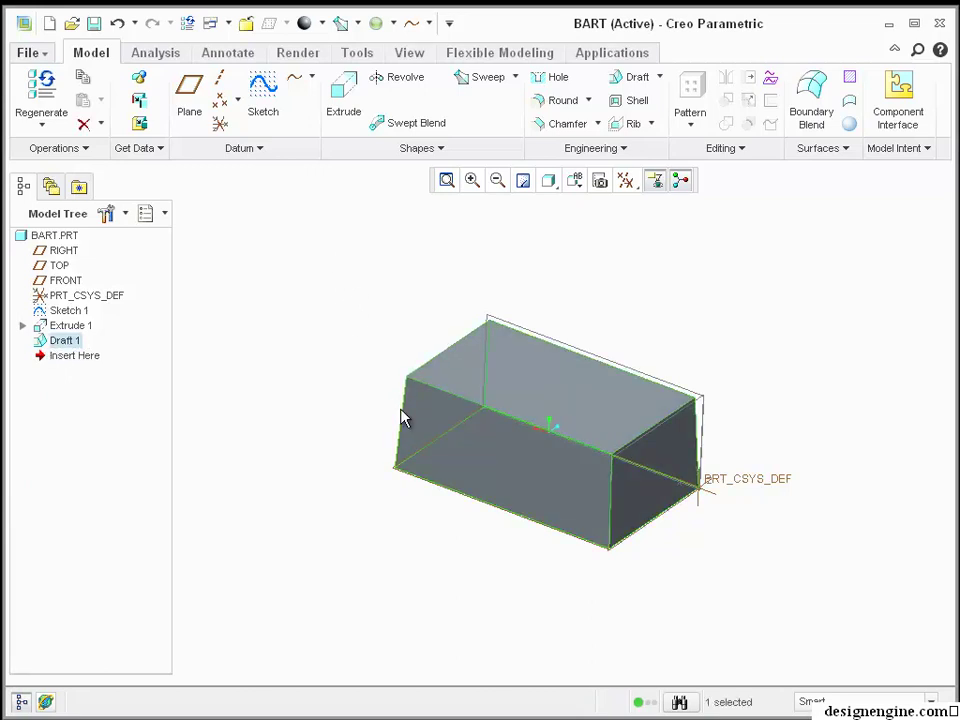
left_click(403, 420)
left_click(403, 420, "shift")
middle_click_drag(375, 392, 371, 402)
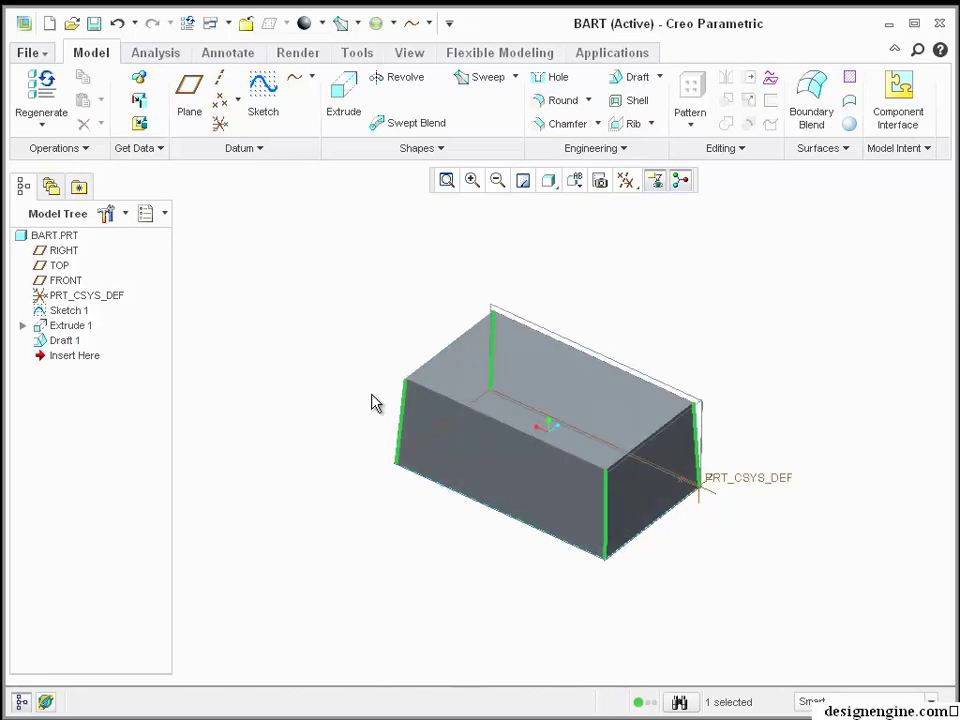
Step: Round the vertical edges with a radius of about 0.78 and finish Round 1
left_click(574, 101)
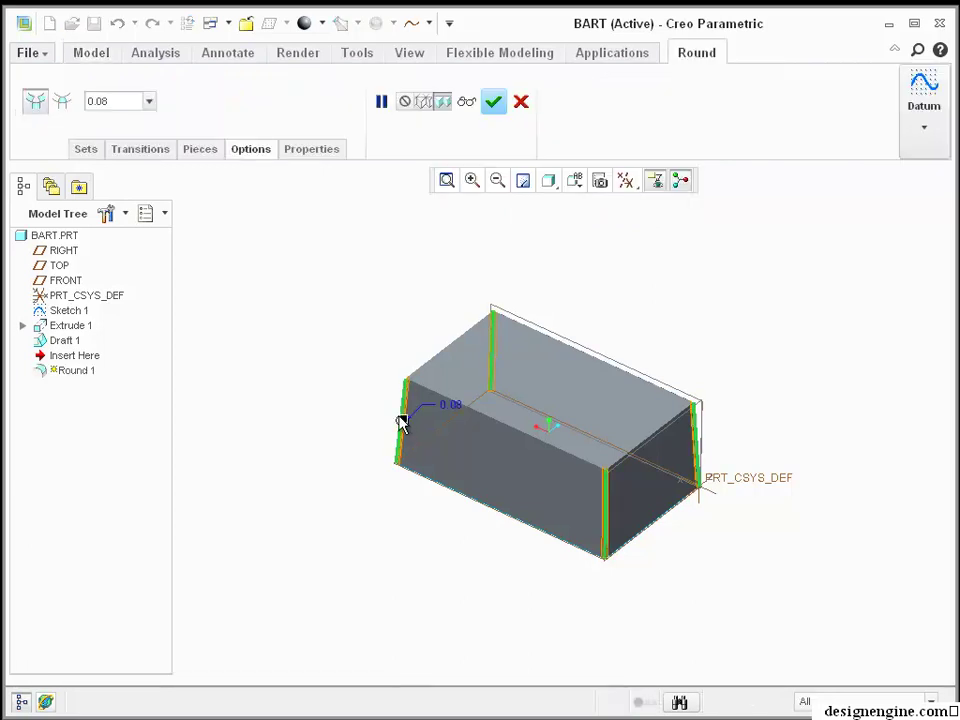
left_click_drag(410, 428, 437, 446)
mouse_move(345, 454)
middle_mouse_down()
mouse_move(323, 402)
mouse_move(321, 439)
mouse_move(336, 431)
mouse_move(331, 437)
middle_mouse_up()
middle_click(334, 390)
mouse_move(295, 289)
middle_mouse_down()
mouse_move(315, 315)
mouse_move(284, 306)
middle_mouse_up()
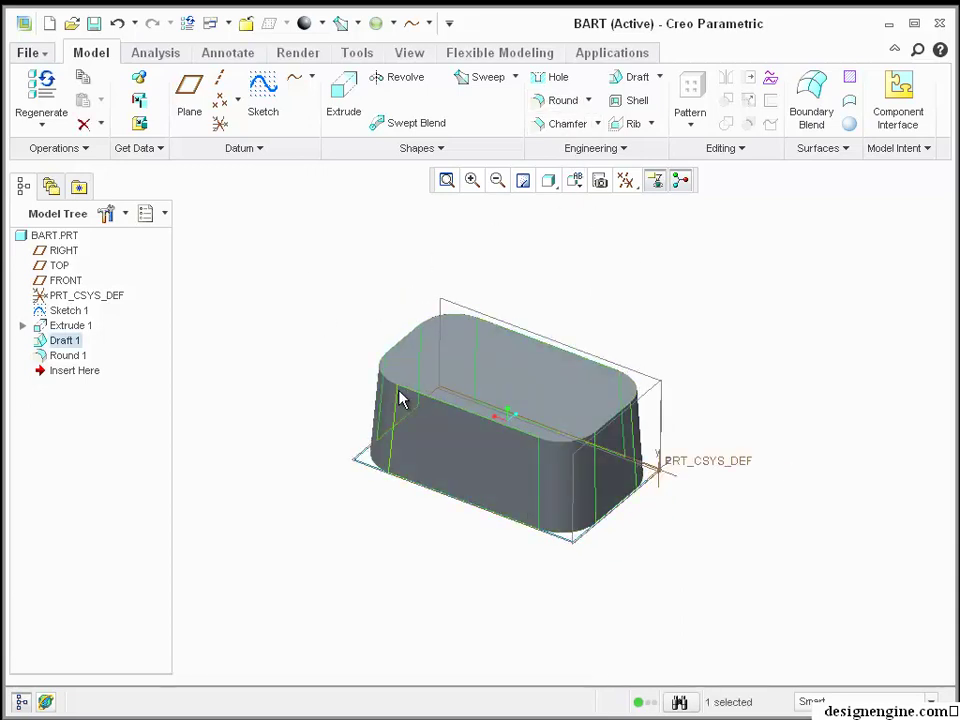
Step: Round the block's top edges with a 0.41 radius and finish Round 2
left_click(437, 403)
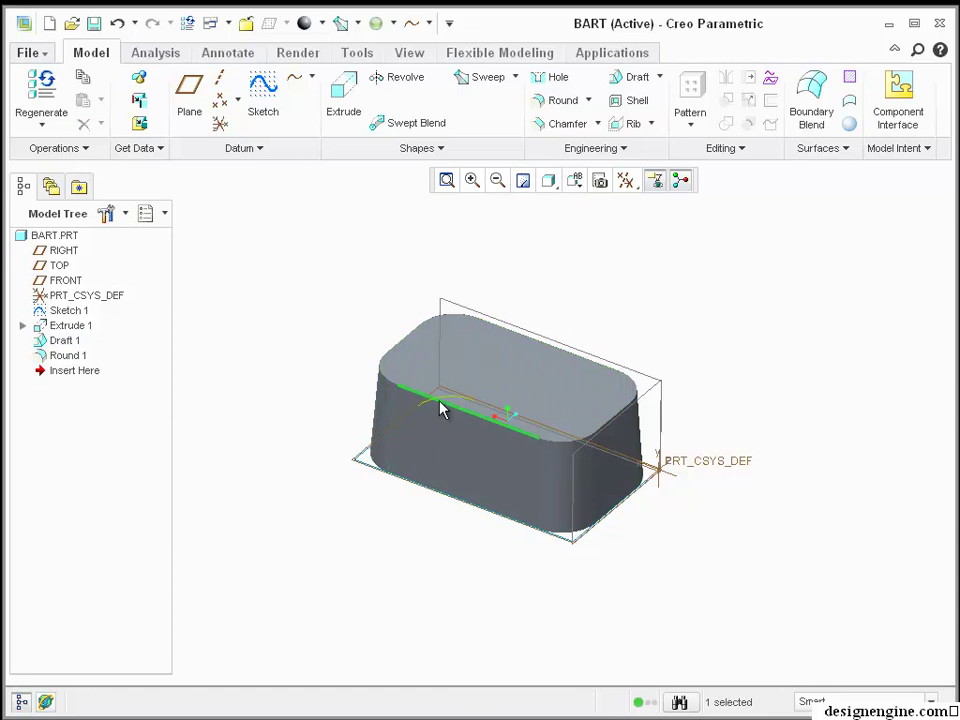
left_click(564, 103)
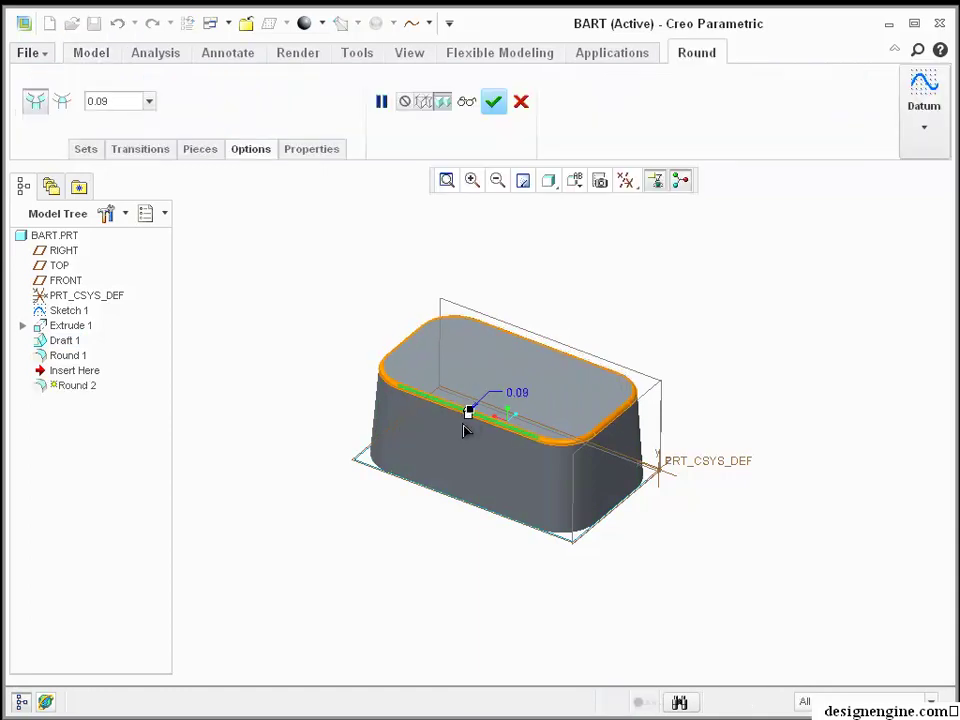
left_click_drag(469, 411, 481, 404)
scroll(596, 485, "down", 3)
middle_click_drag(755, 515, 772, 530)
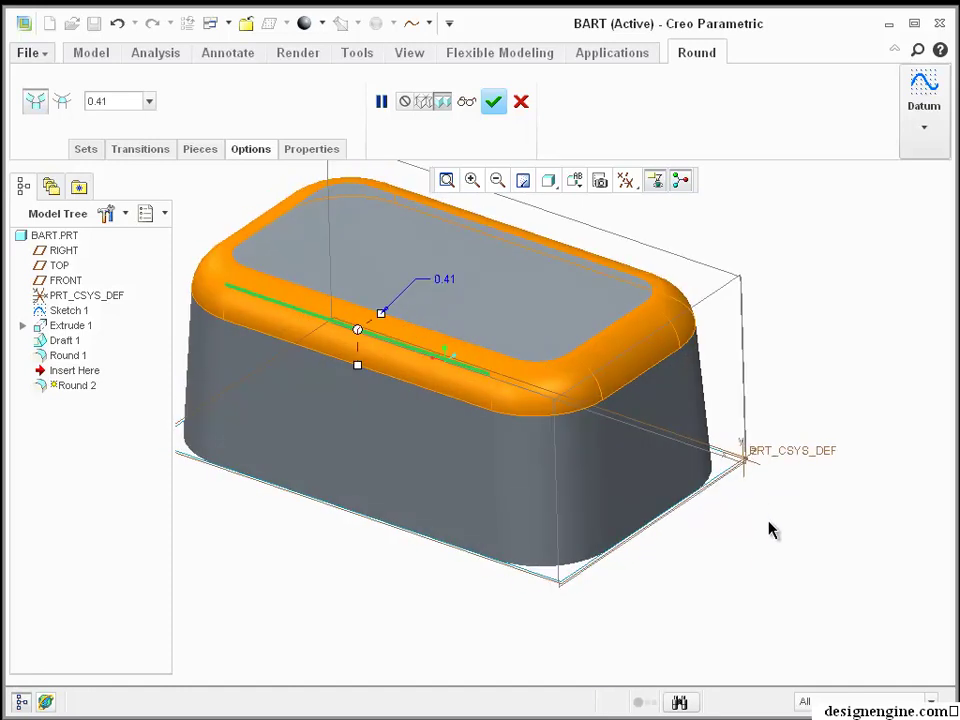
middle_click(712, 569)
Step: Select the corner, side and top round surfaces to inspect the new rounds
left_click(521, 439)
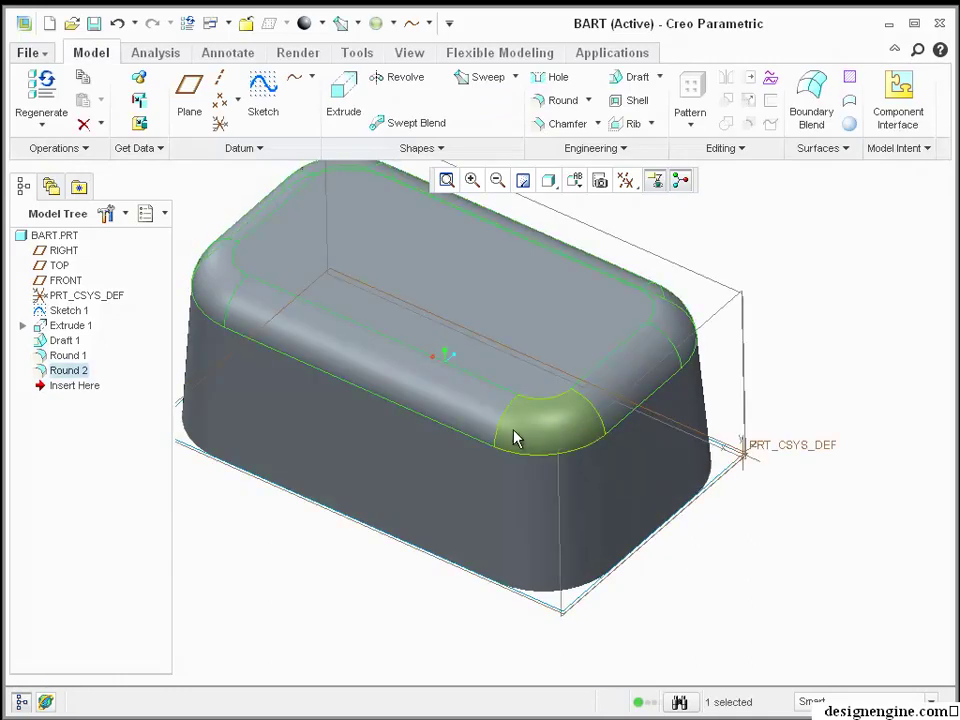
left_click(517, 511, "ctrl")
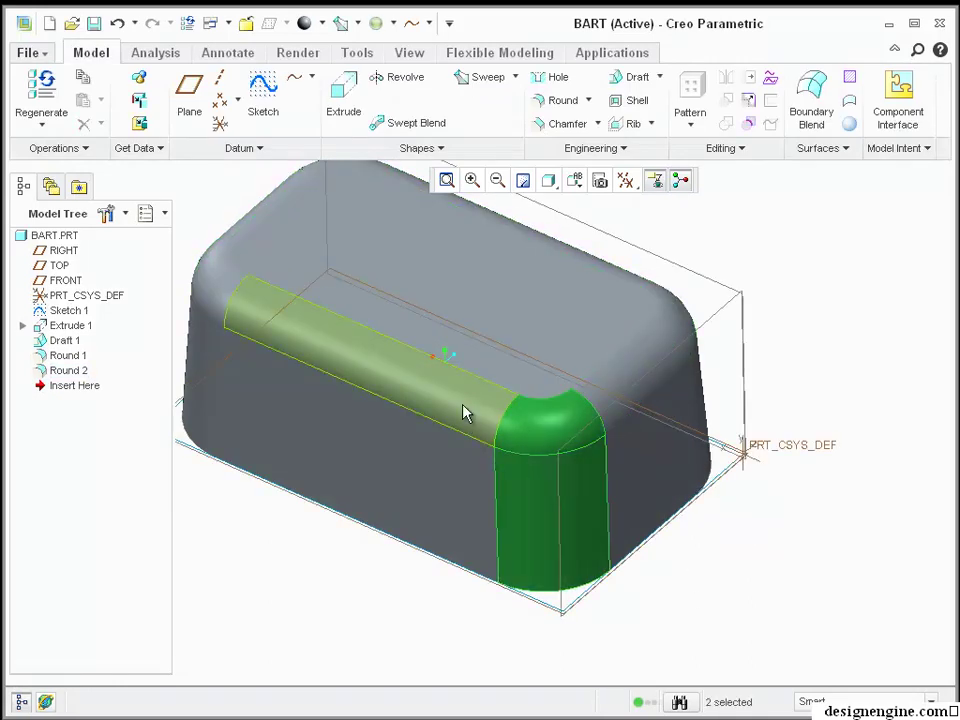
left_click(463, 411, "ctrl")
left_click(552, 435)
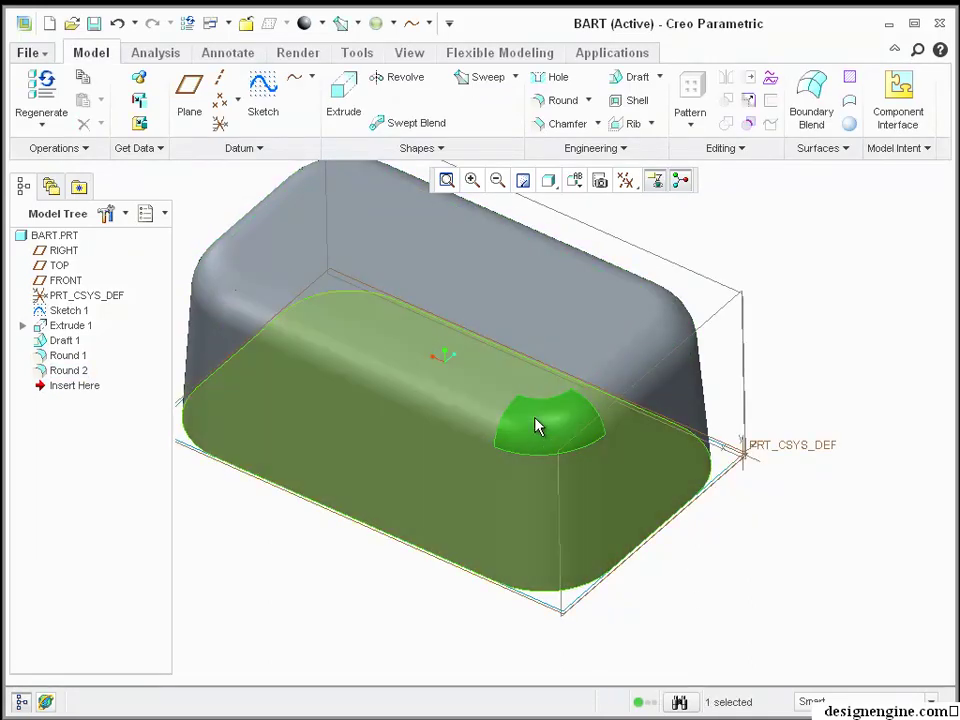
mouse_move(788, 572)
middle_mouse_down()
mouse_move(799, 581)
mouse_move(804, 553)
mouse_move(726, 529)
mouse_move(864, 561)
mouse_move(865, 596)
mouse_move(846, 561)
mouse_move(853, 583)
mouse_move(829, 561)
mouse_move(860, 548)
middle_mouse_up()
left_click(851, 579)
scroll(851, 579, "down", 1)
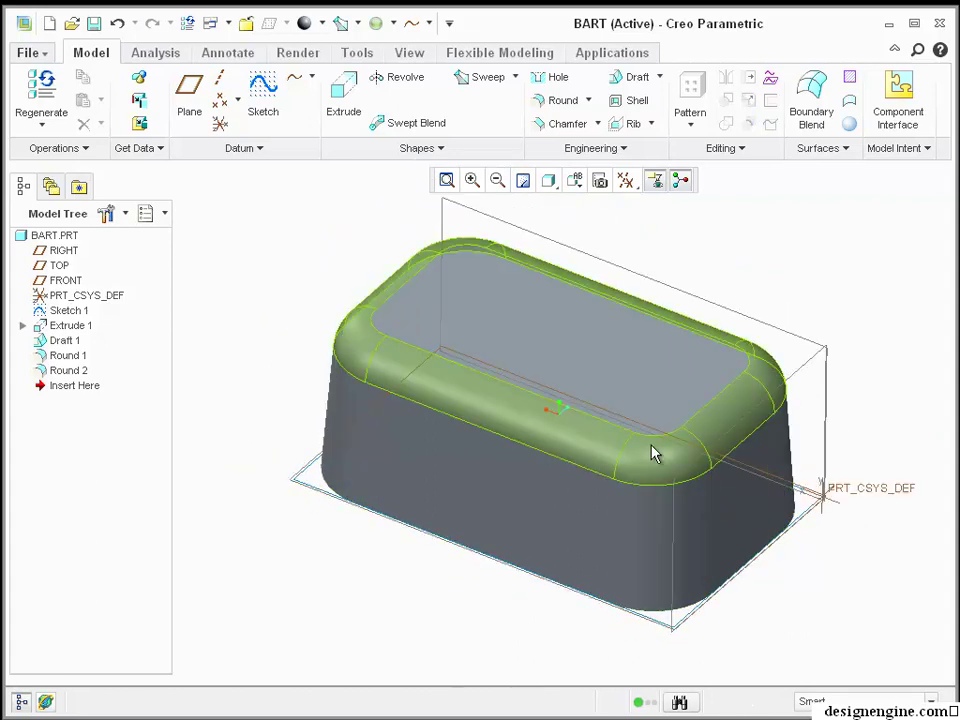
left_click(650, 474)
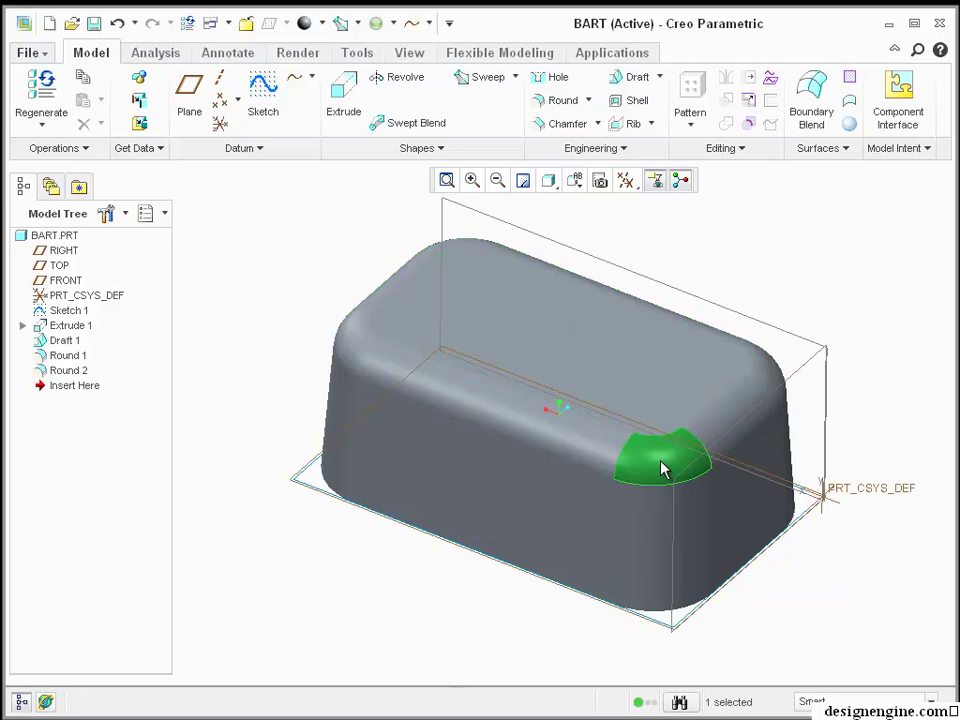
scroll(660, 468, "up", 1)
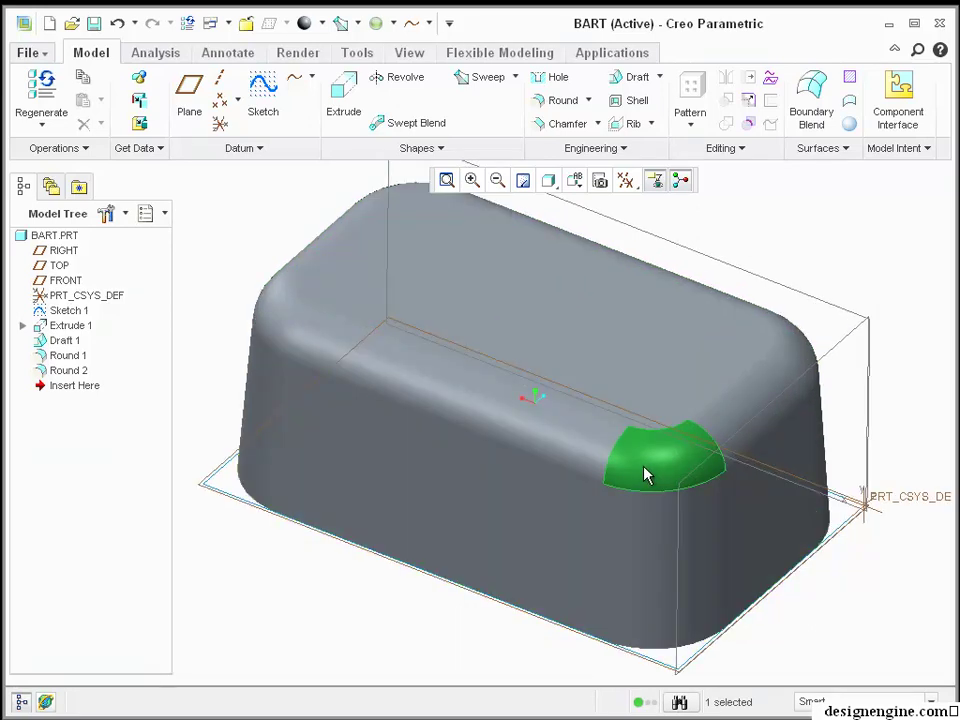
left_click(673, 421, "ctrl")
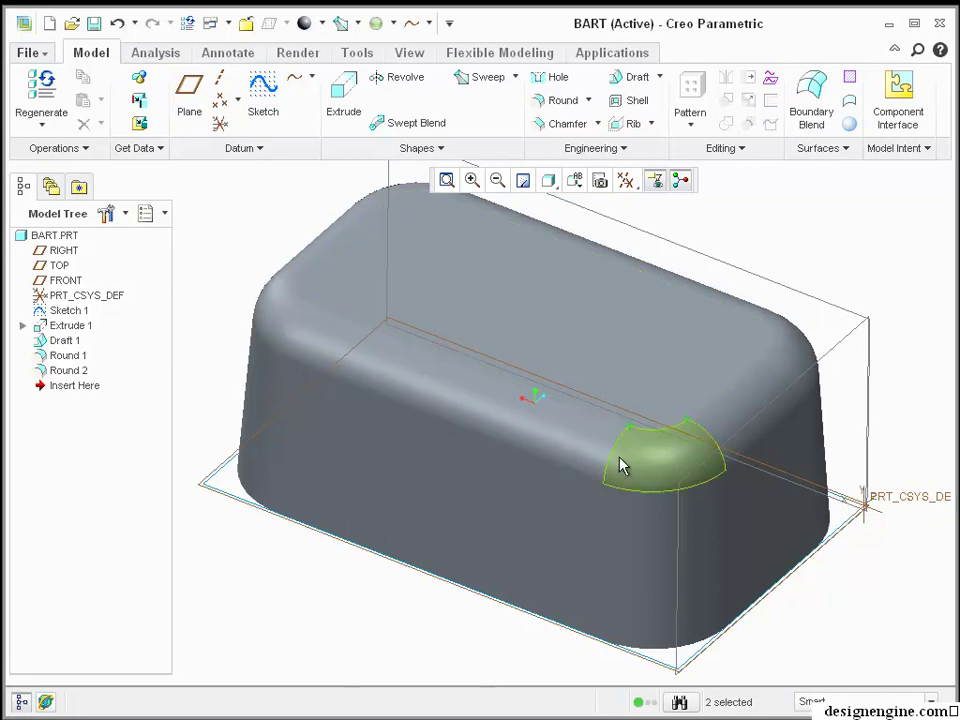
scroll(806, 235, "down", 1)
left_click(662, 432)
Step: Create Shell 1 at 0.08 thickness with the top face removed as the opening
left_click(903, 400)
middle_click_drag(903, 400, 814, 450)
left_click(634, 102)
middle_click_drag(752, 268, 821, 272)
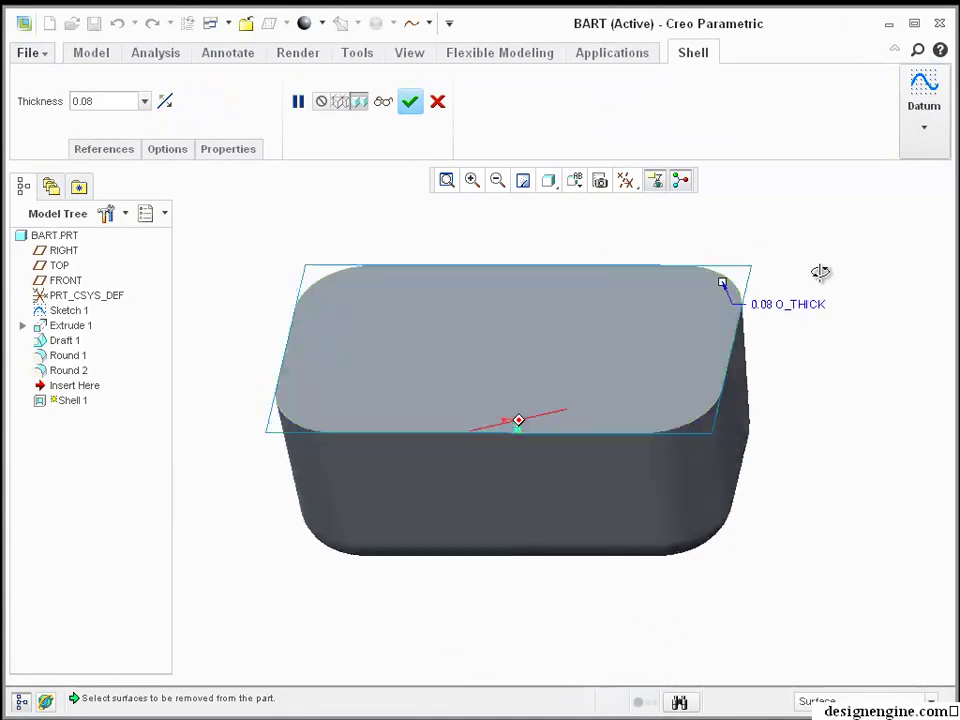
left_click(670, 348)
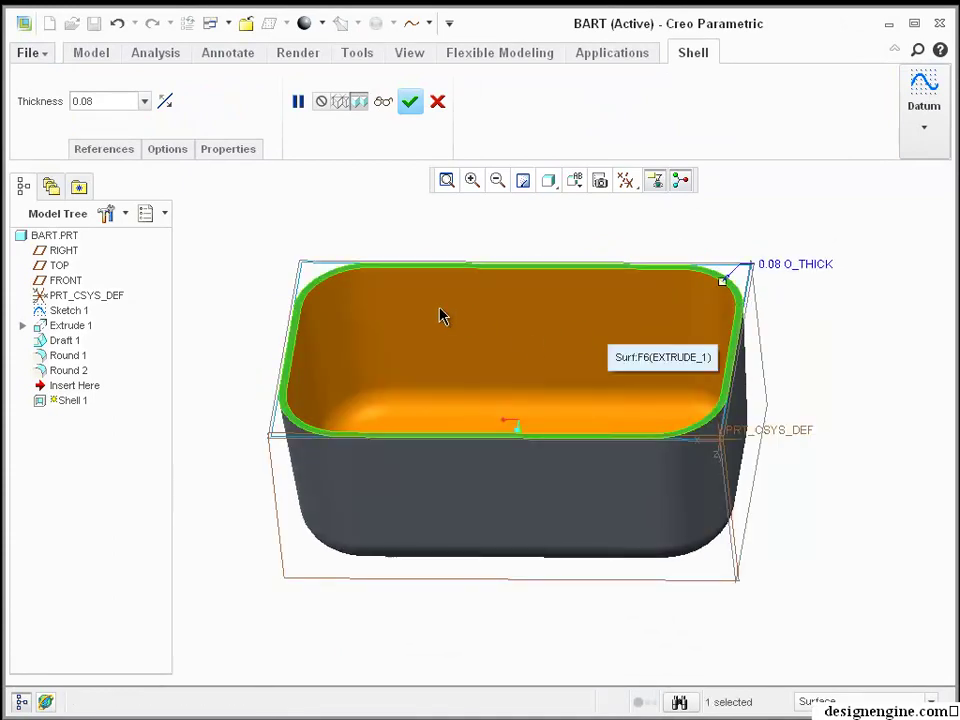
left_click(96, 151)
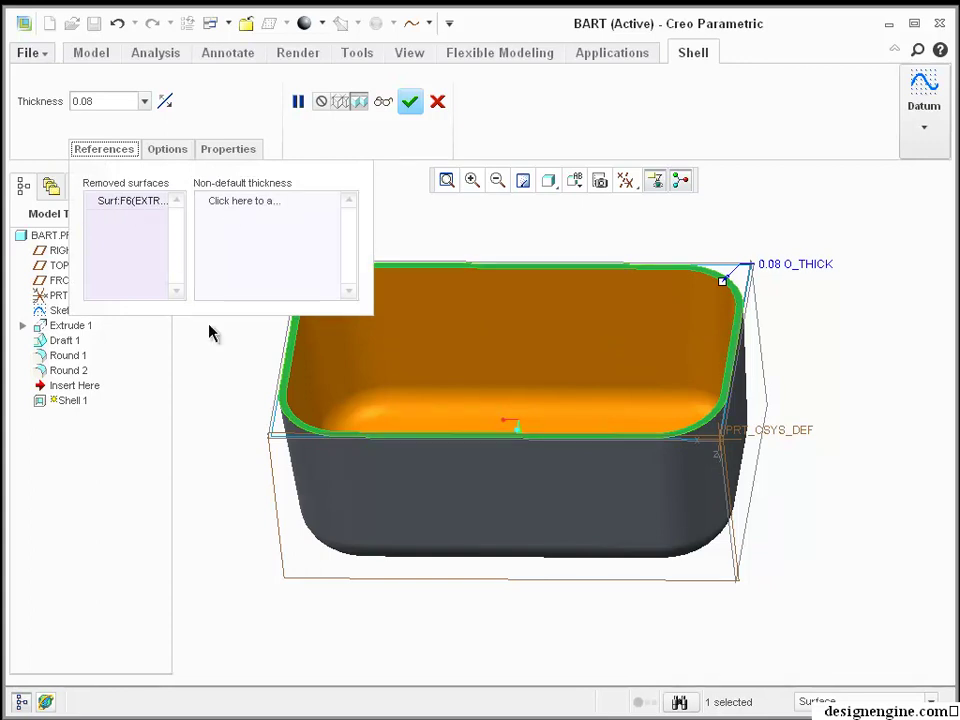
middle_click_drag(208, 392, 784, 373)
middle_click(732, 323)
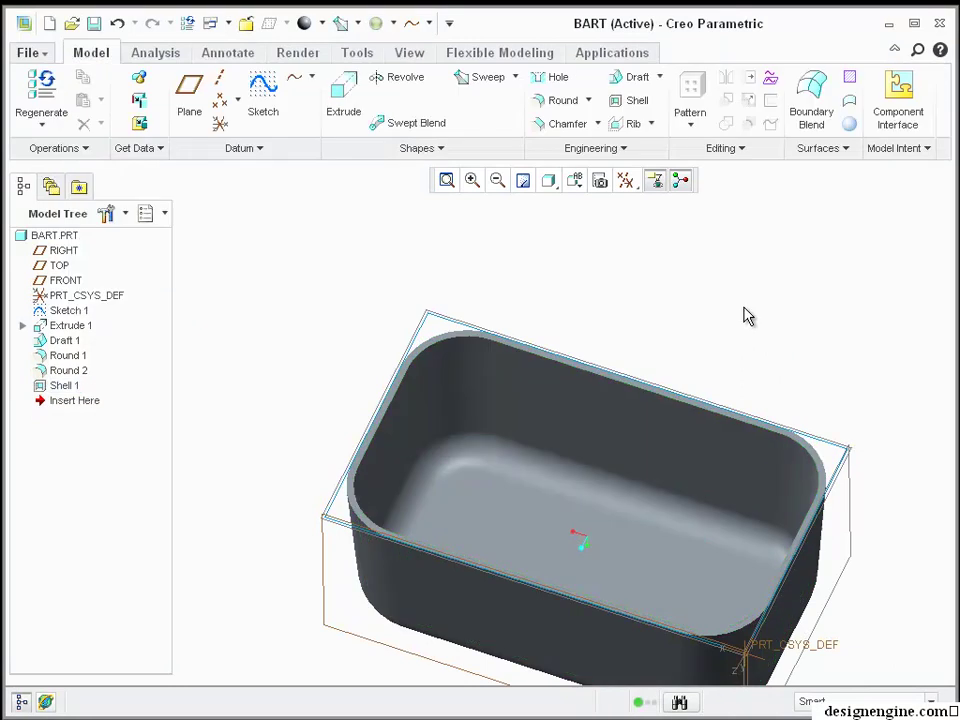
middle_click_drag(750, 313, 779, 275)
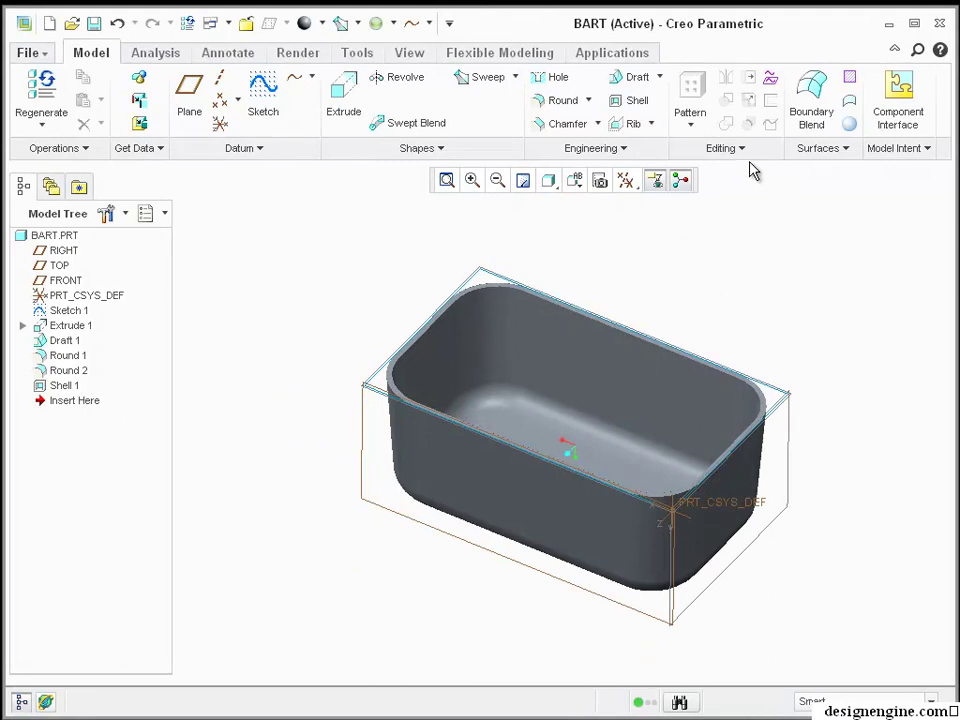
Step: Turn off display of all datum types in the datum display filter
left_click(625, 182)
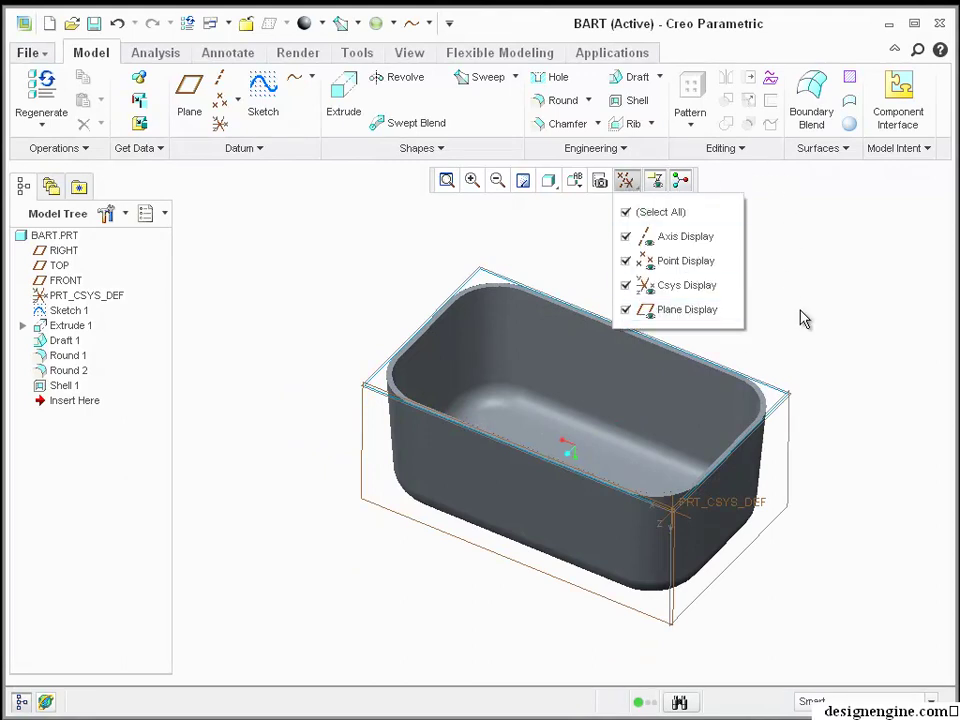
left_click(808, 262)
left_click(625, 181)
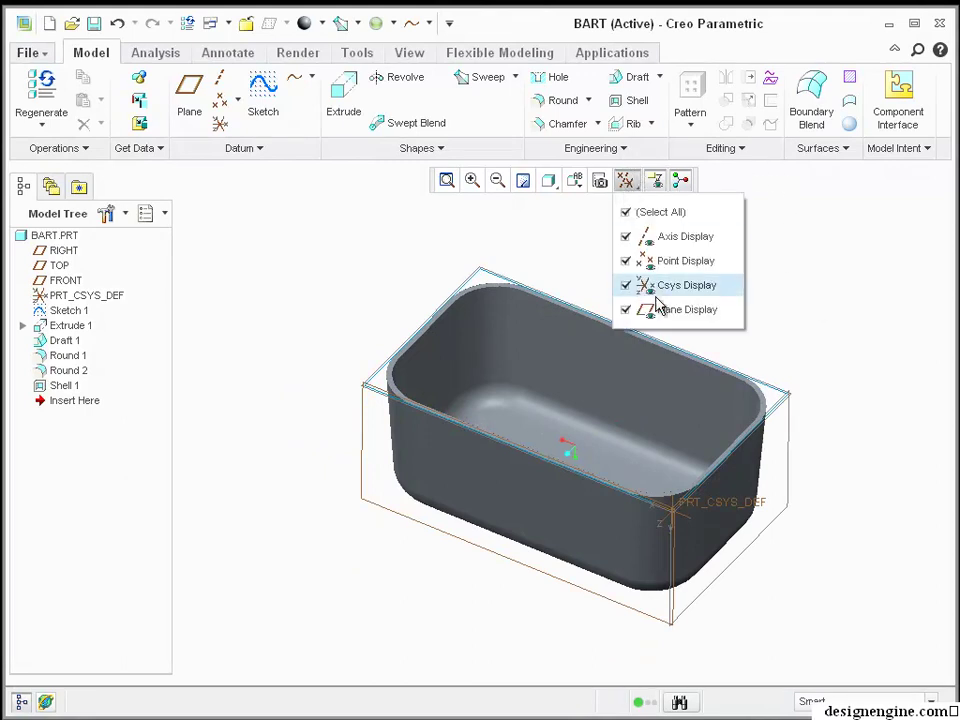
left_click(668, 310)
left_click(650, 214)
left_click(731, 250)
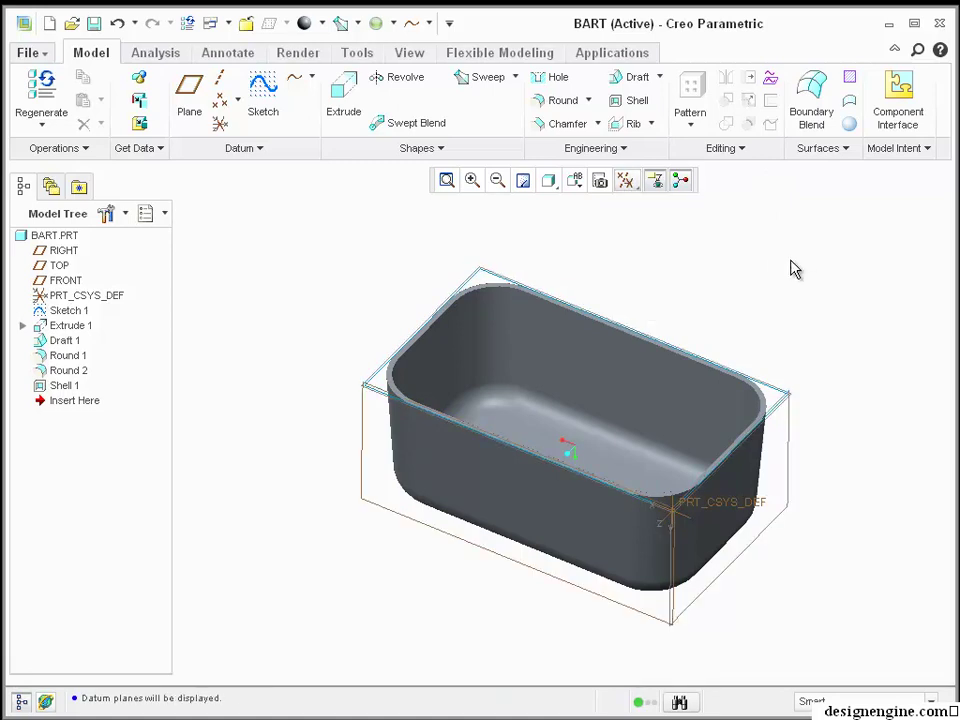
left_click(625, 181)
left_click(636, 210)
left_click(793, 304)
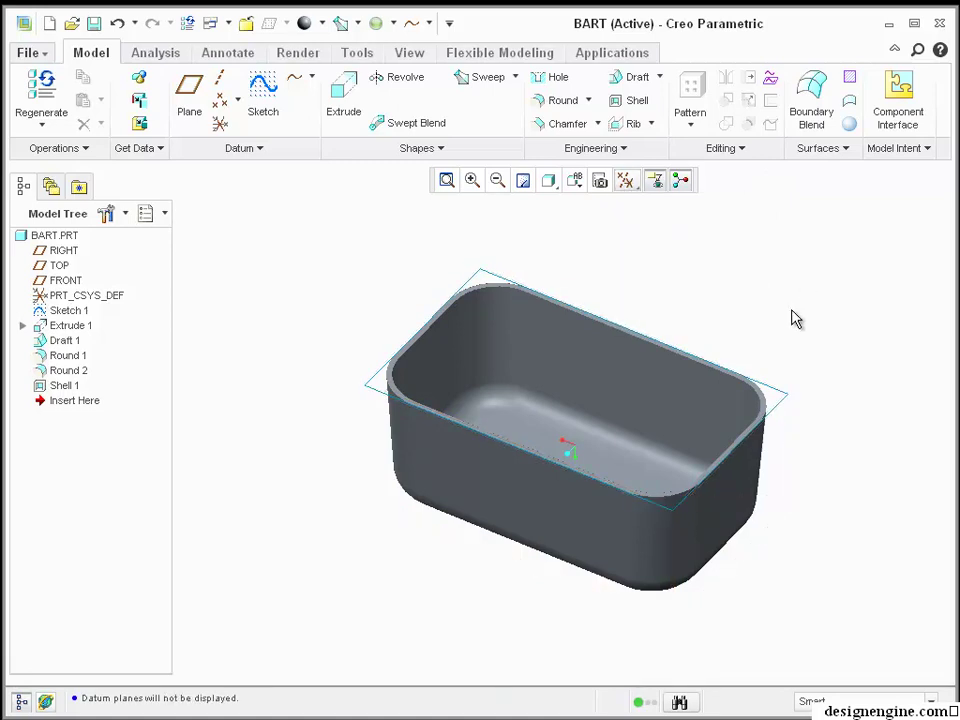
mouse_move(793, 304)
middle_mouse_down()
mouse_move(804, 304)
mouse_move(795, 270)
mouse_move(789, 300)
middle_mouse_up()
middle_click_drag(751, 247, 735, 275, "shift")
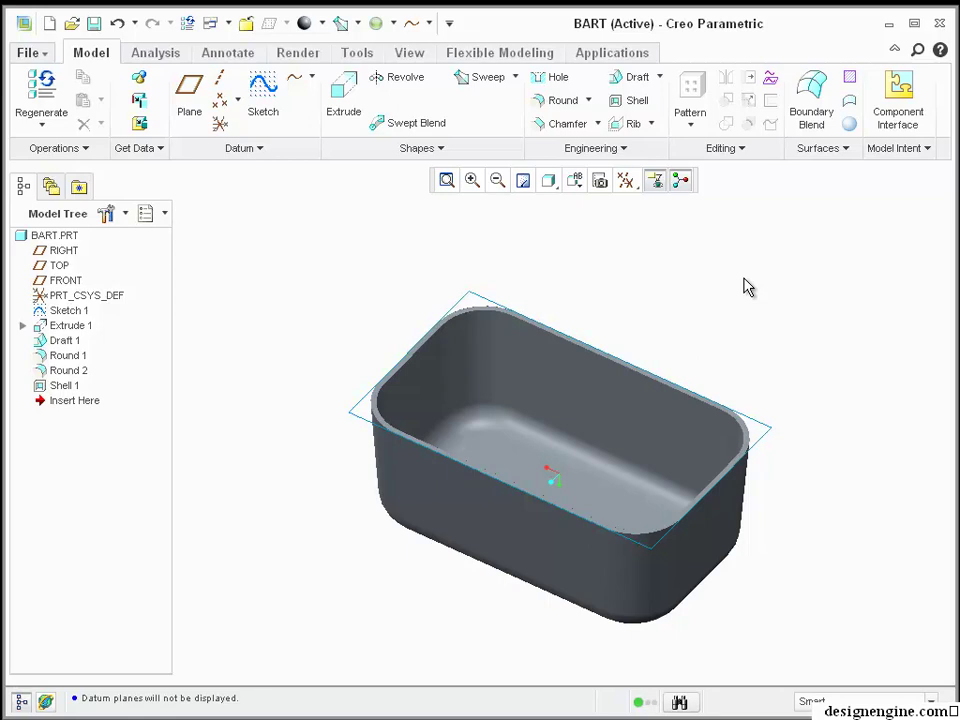
Step: Drag Sketch 1's corner so the 5.00 side becomes 5.32, then inspect the regenerated dish
double_click(760, 445)
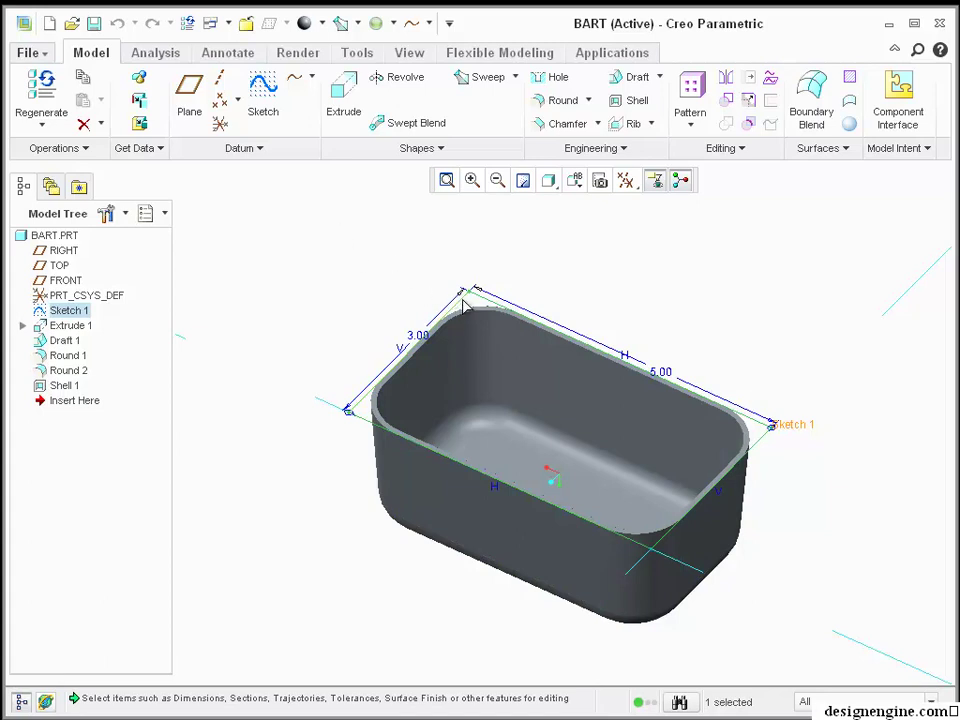
mouse_move(464, 304)
left_mouse_down()
mouse_move(332, 231)
mouse_move(356, 224)
mouse_move(360, 232)
mouse_move(437, 171)
mouse_move(388, 234)
mouse_move(370, 222)
mouse_move(456, 325)
mouse_move(371, 306)
mouse_move(369, 321)
left_mouse_up()
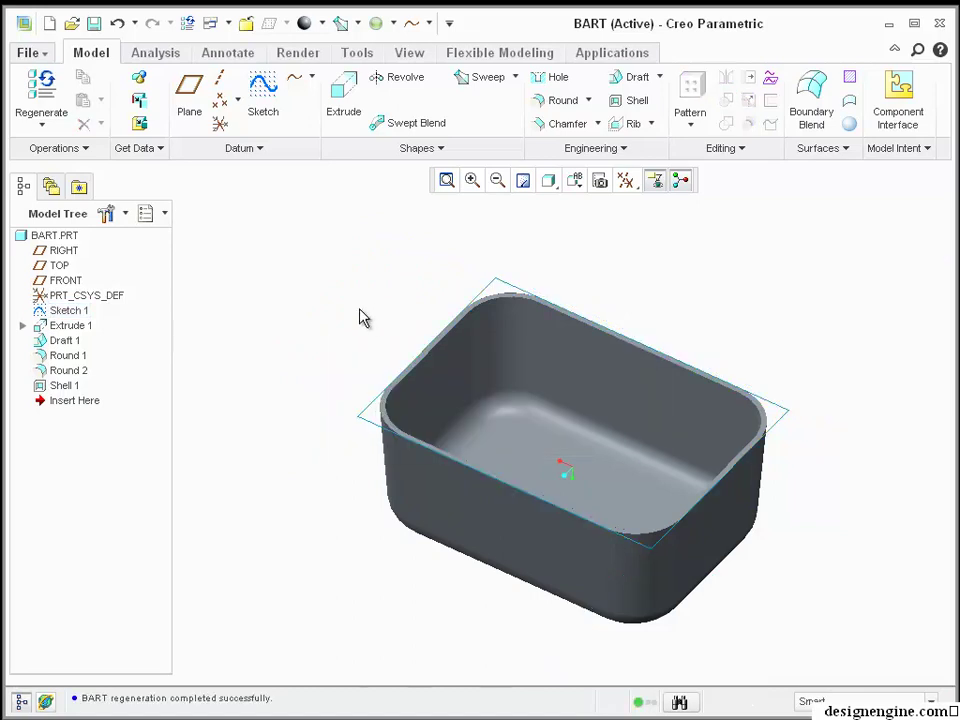
middle_click_drag(343, 309, 305, 526)
middle_click_drag(335, 480, 347, 319)
middle_click_drag(257, 394, 310, 320)
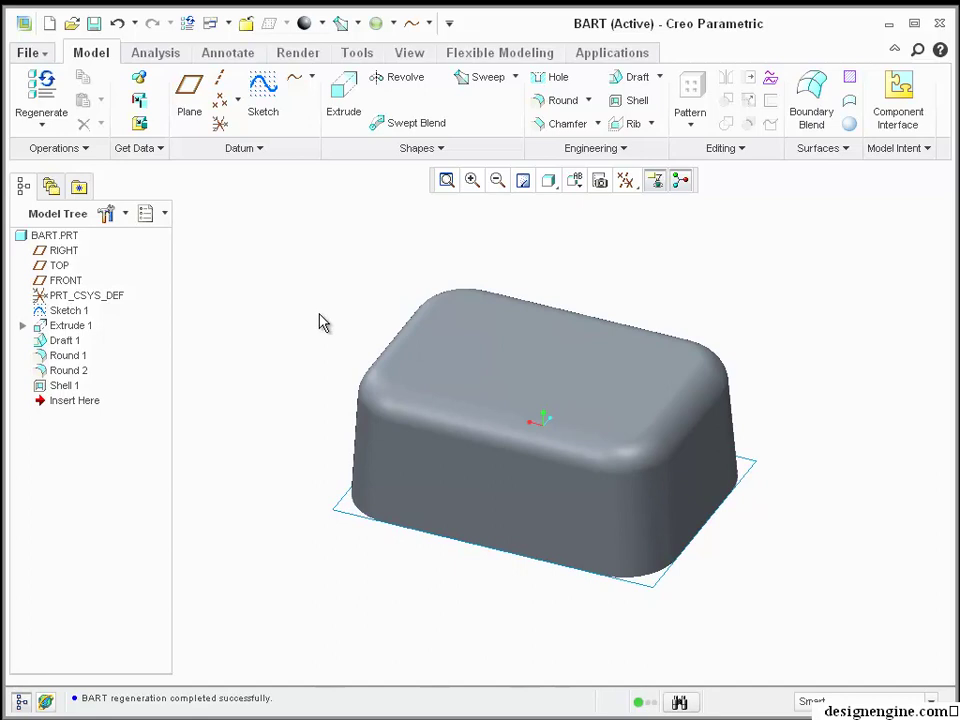